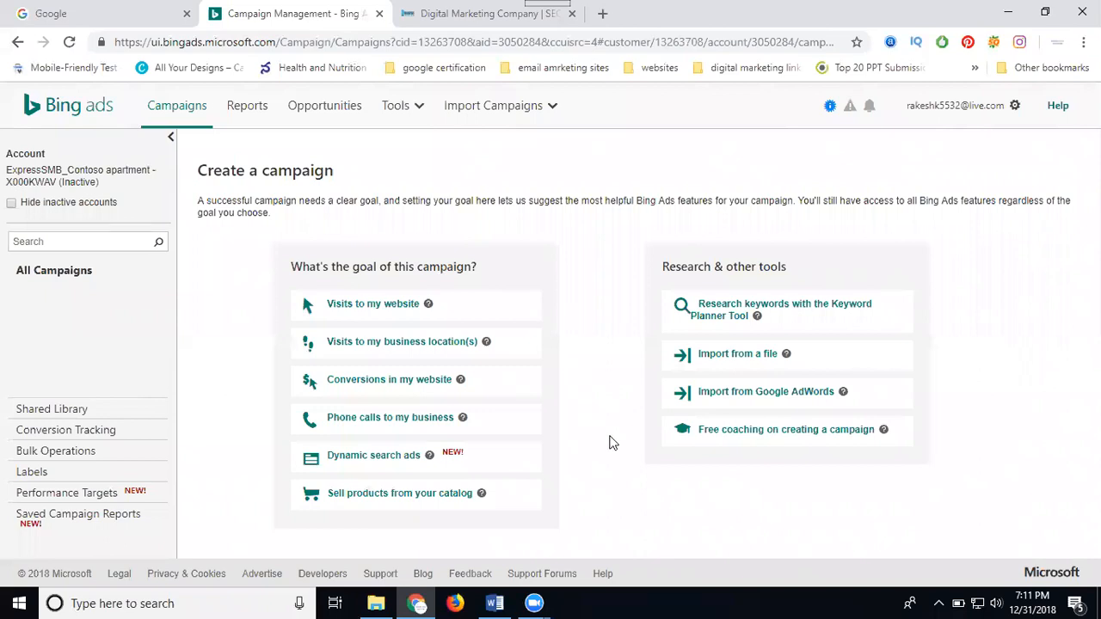
Start a campaign with the goal of conversions in my website and name it "rts promotions".
{"action": "left_click", "coordinate": [390, 384]}
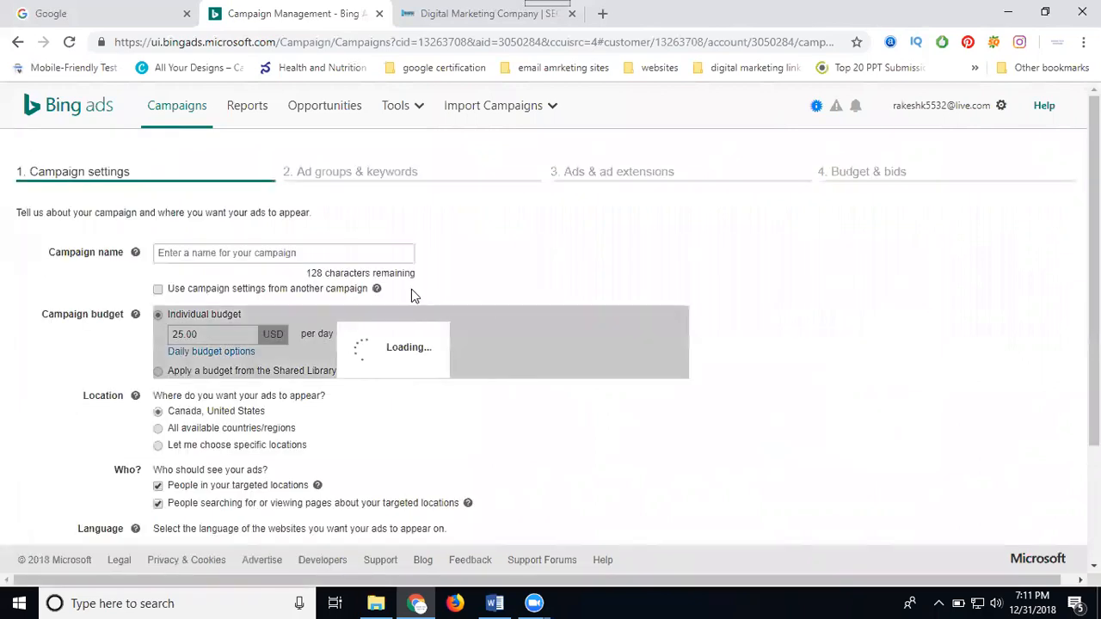
{"action": "left_click", "coordinate": [235, 253]}
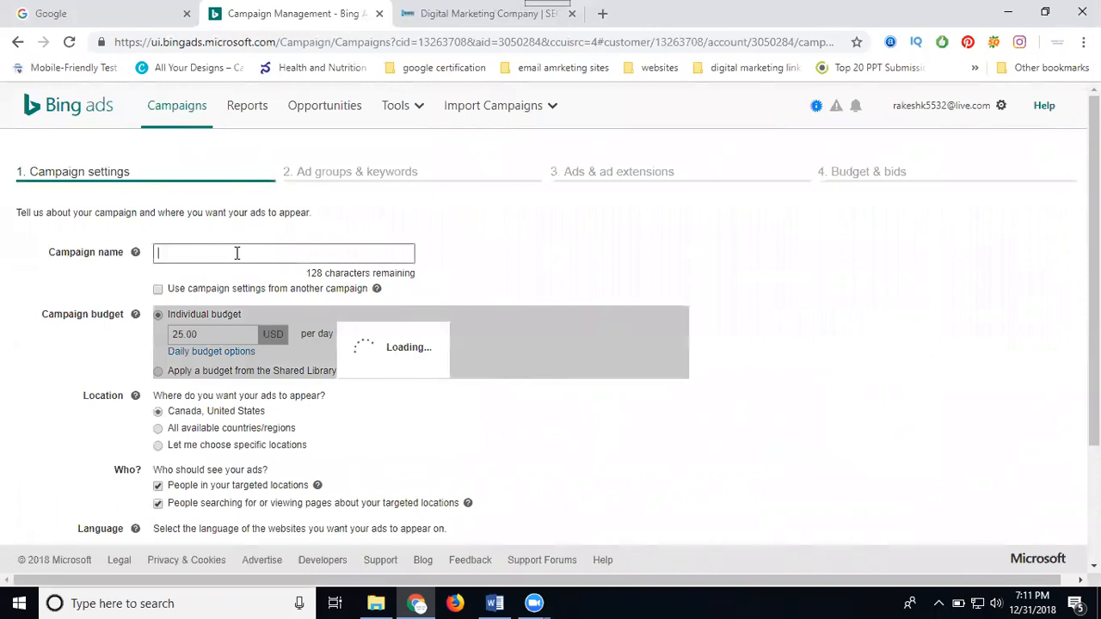
{"action": "type", "text": "rts "}
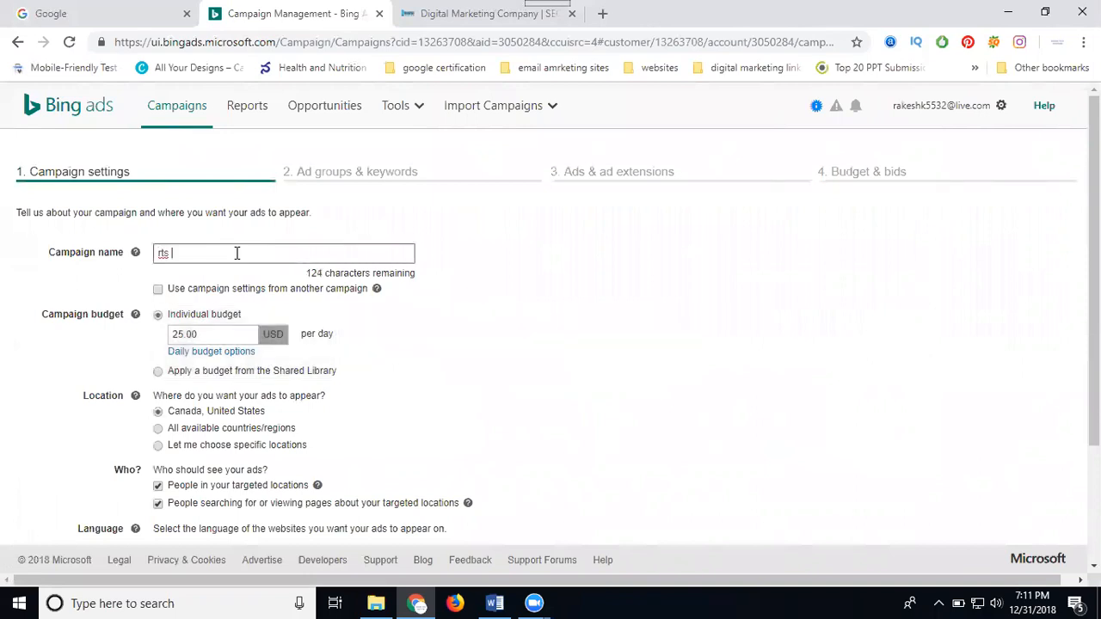
{"action": "type", "text": "promotions"}
Set the campaign's individual budget to 10 USD per day.
{"action": "left_click", "coordinate": [214, 335]}
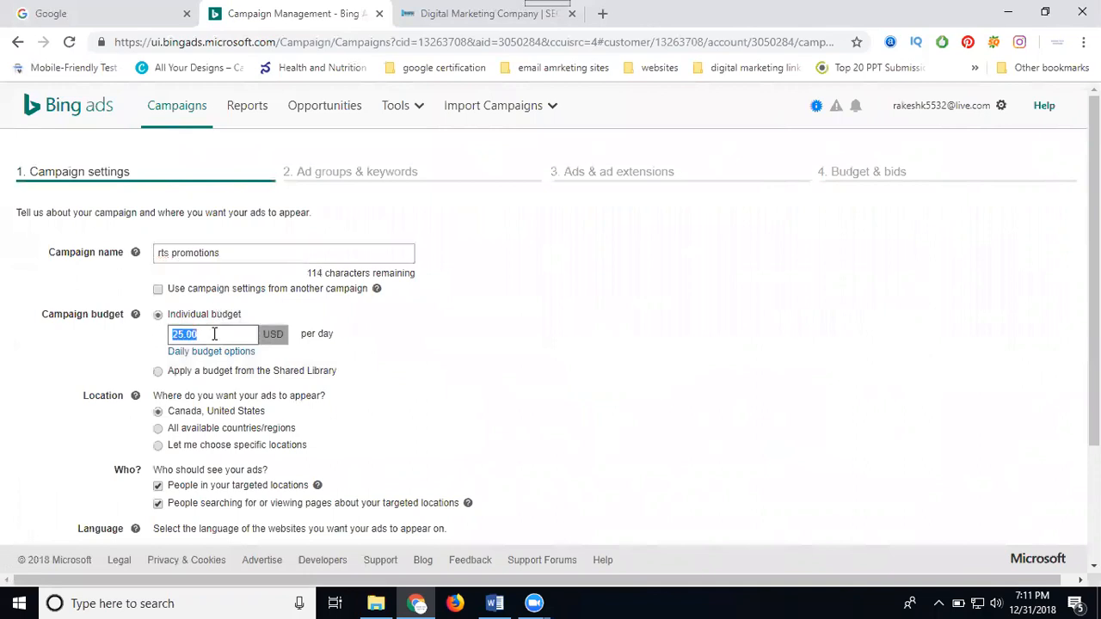
{"action": "type", "text": "10"}
{"action": "left_click", "coordinate": [273, 334]}
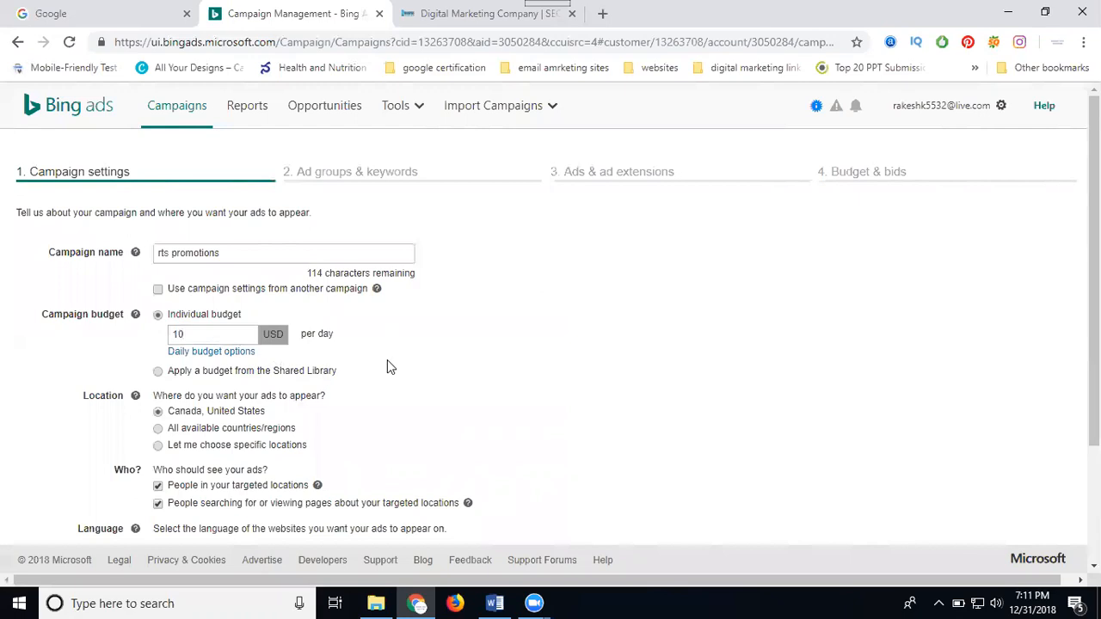
Choose specific locations for the ads and target 25 miles around Hyderabad, Telangana, India.
{"action": "scroll", "coordinate": [388, 361], "scroll_direction": "down", "scroll_amount": 2}
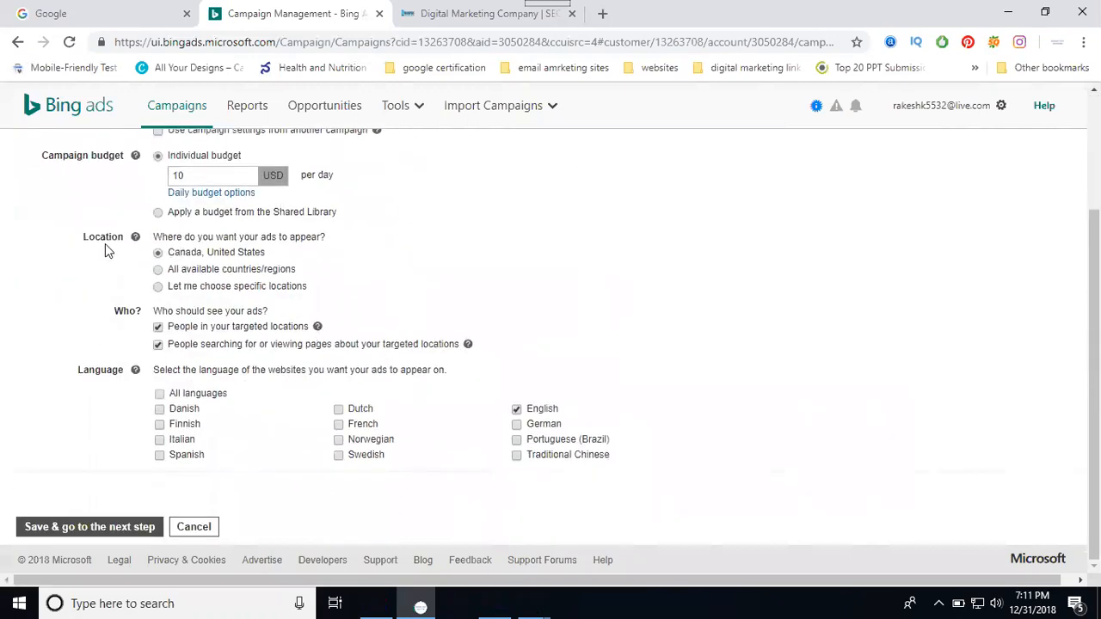
{"action": "left_click", "coordinate": [181, 290]}
{"action": "left_click", "coordinate": [179, 319]}
{"action": "type", "text": "hyderabad"}
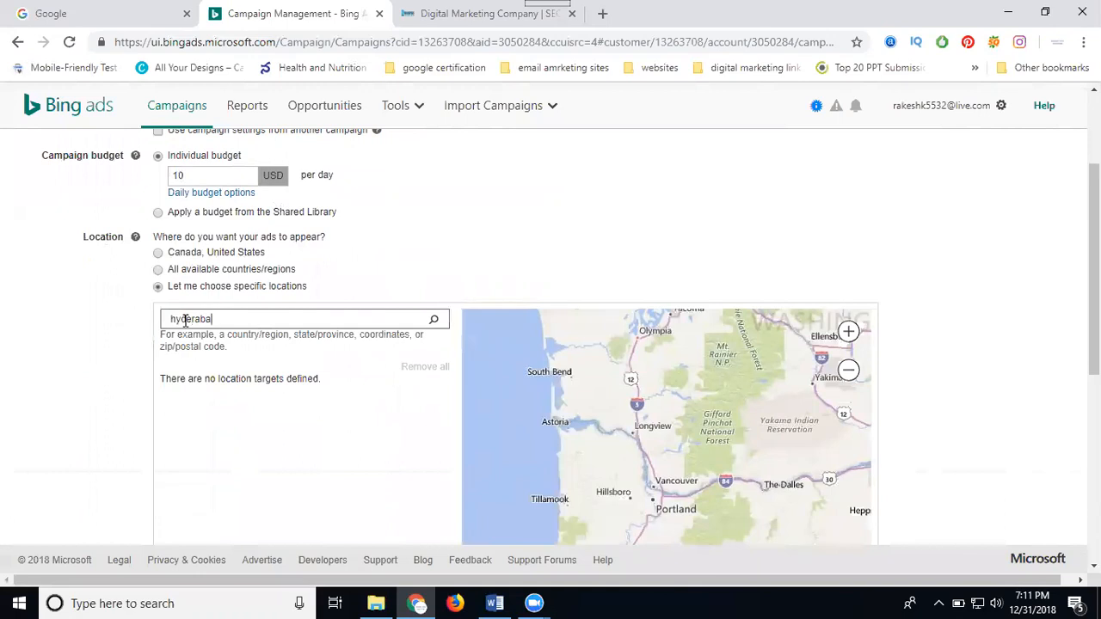
{"action": "left_click", "coordinate": [434, 319]}
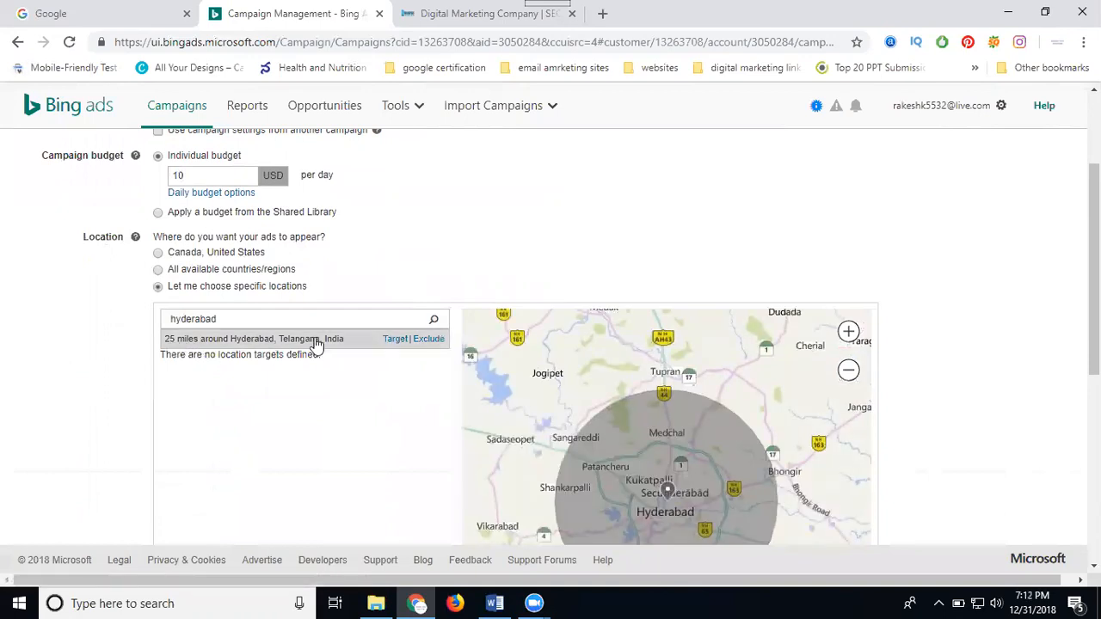
{"action": "left_click", "coordinate": [394, 339]}
Keep English as the ad language, save the campaign settings and continue to the ad groups and keywords stage.
{"action": "scroll", "coordinate": [62, 372], "scroll_direction": "down", "scroll_amount": 4}
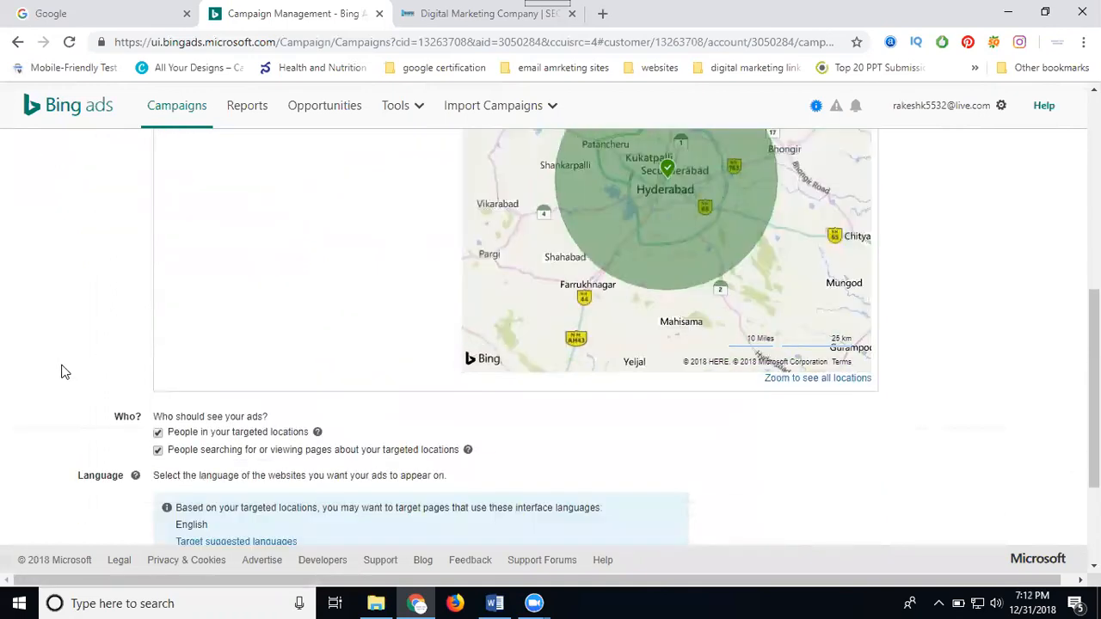
{"action": "scroll", "coordinate": [61, 371], "scroll_direction": "down", "scroll_amount": 2}
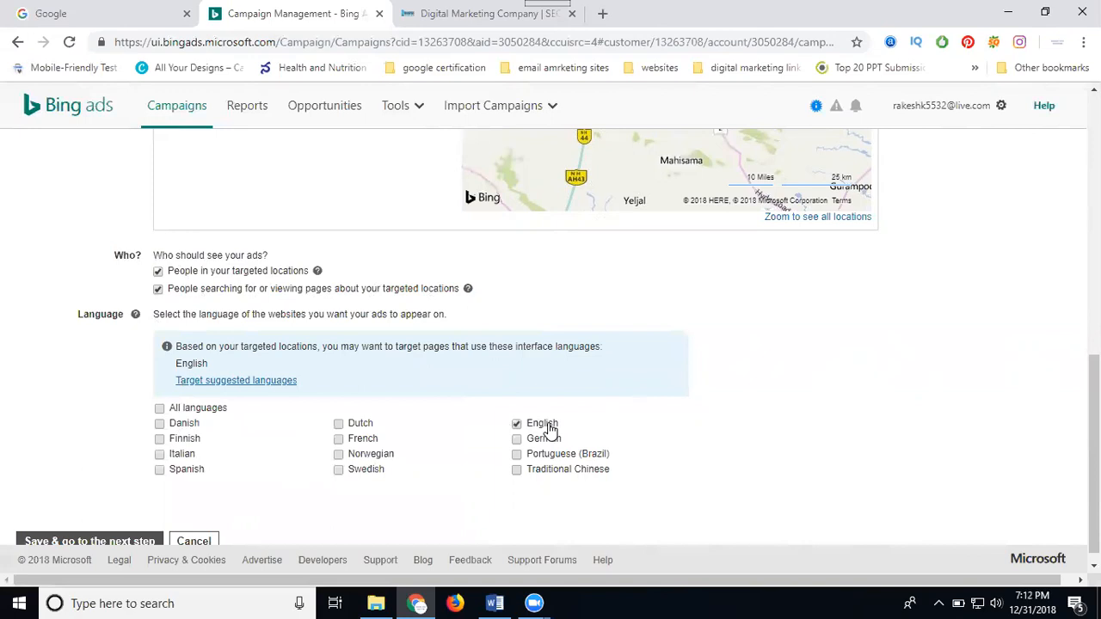
{"action": "scroll", "coordinate": [77, 426], "scroll_direction": "down", "scroll_amount": 1}
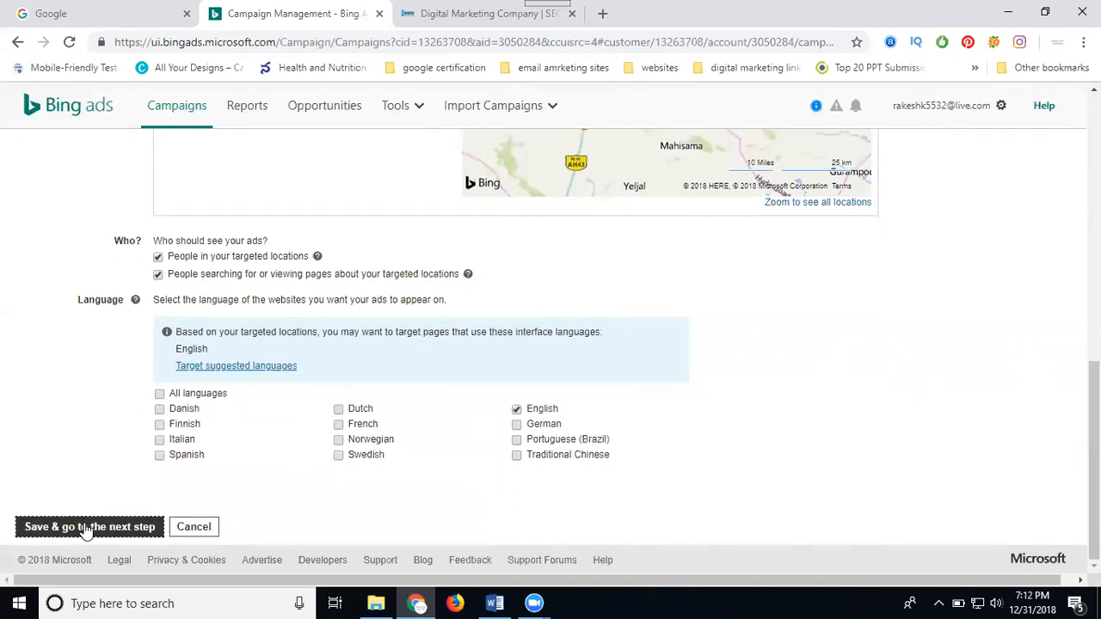
{"action": "left_click", "coordinate": [86, 527]}
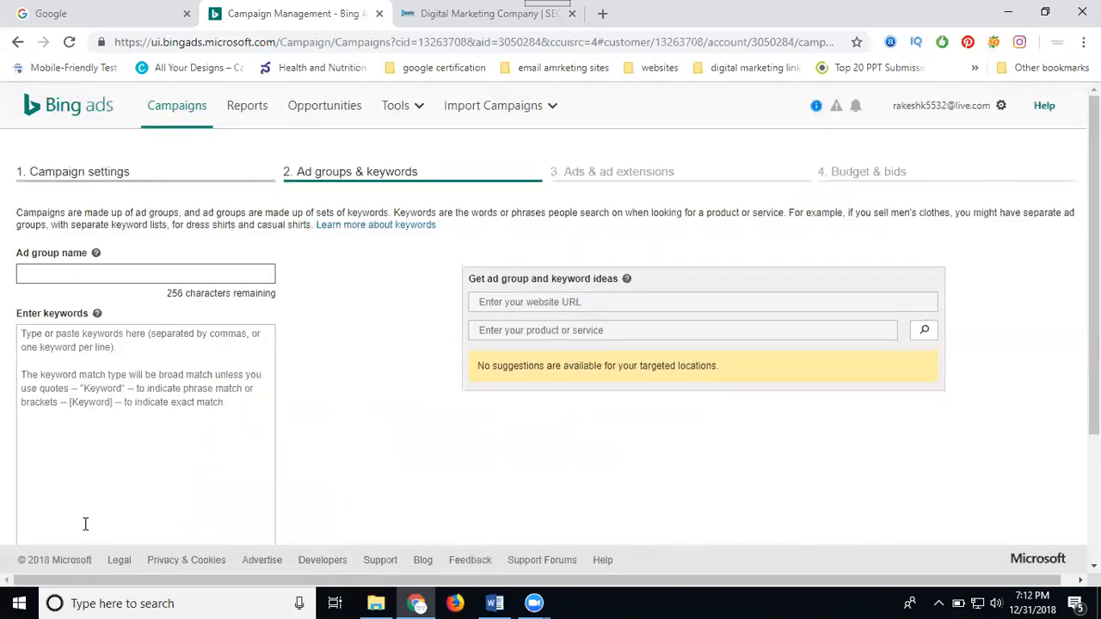
Name the ad group "digital marketing services" and enter the keywords Digital marketing services, digital marketing company and digital marketing agency on separate lines.
{"action": "left_click", "coordinate": [43, 276]}
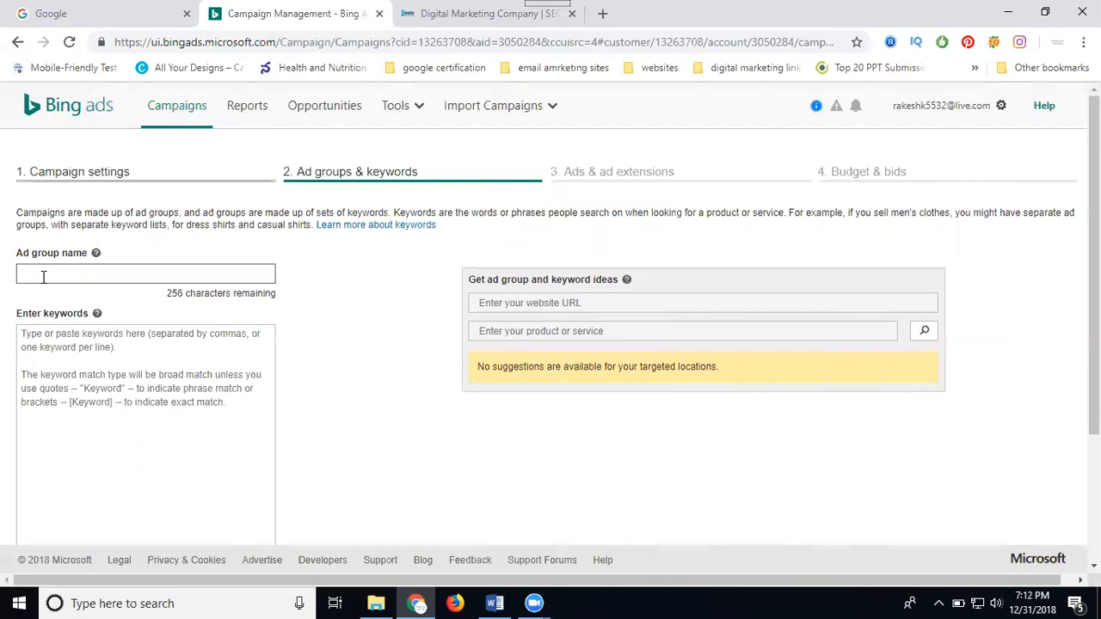
{"action": "type", "text": "digital marketing services"}
{"action": "left_click", "coordinate": [32, 366]}
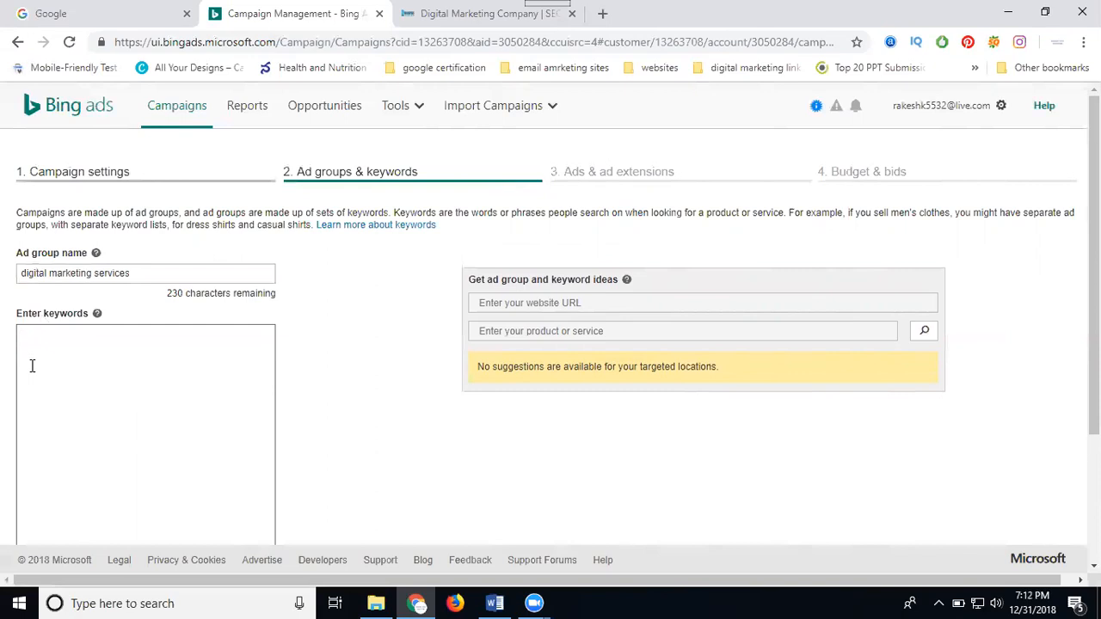
{"action": "type", "text": "Digital marketing service"}
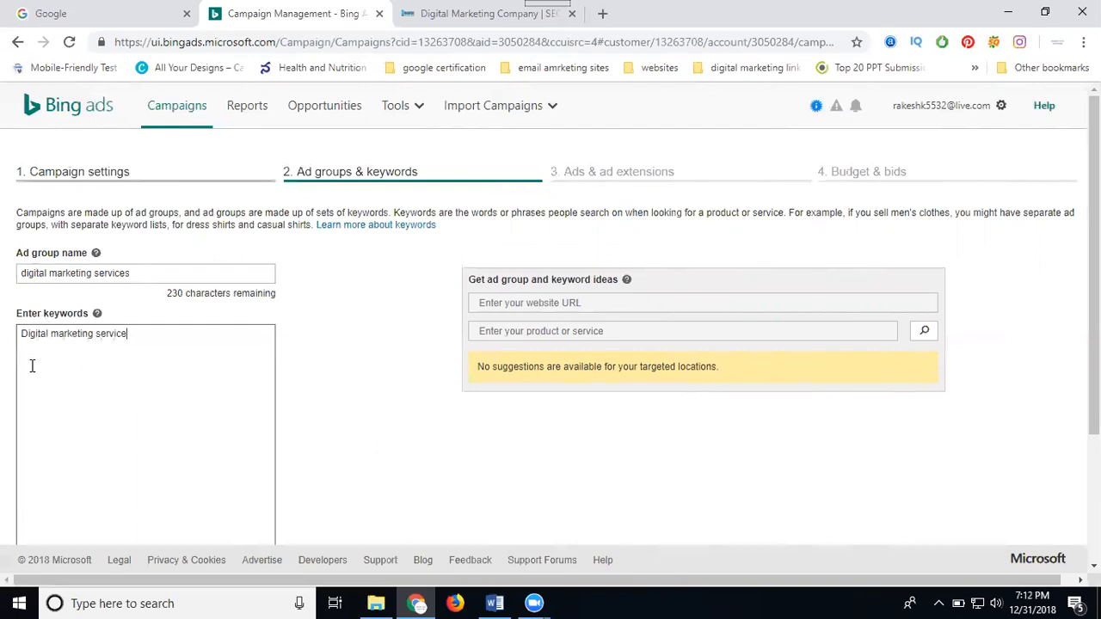
{"action": "type", "text": "s digita"}
{"action": "type", "text": "l marketing"}
{"action": "type", "text": " company "}
{"action": "type", "text": "digital ma"}
{"action": "type", "text": "rketing age"}
{"action": "type", "text": "ncy"}
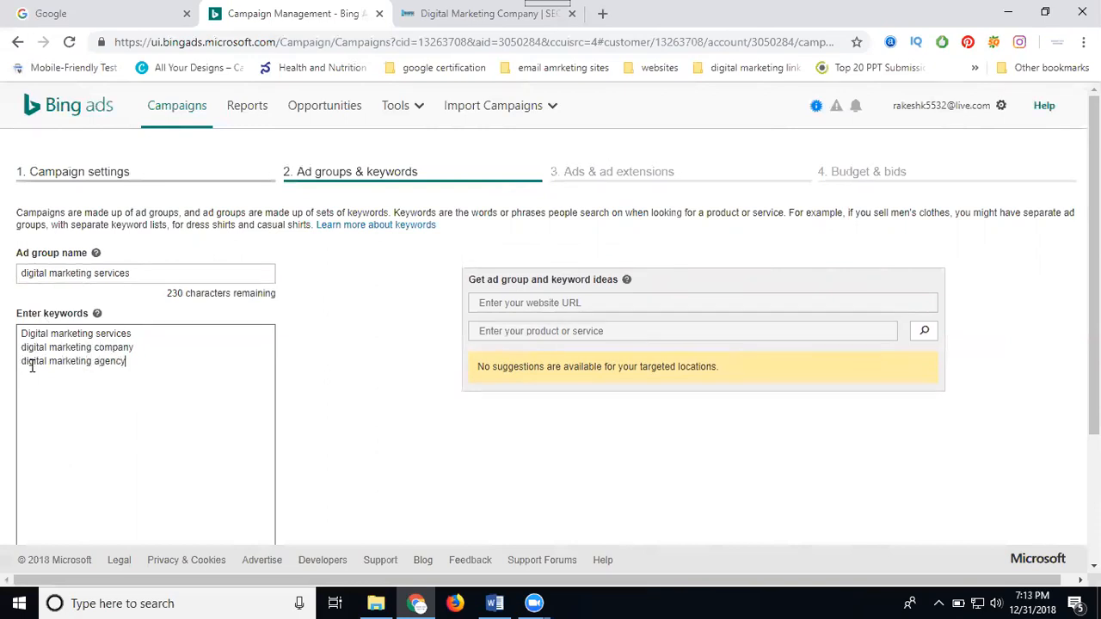
{"action": "left_click", "coordinate": [428, 15]}
{"action": "left_click", "coordinate": [370, 43]}
{"action": "left_click", "coordinate": [294, 16]}
{"action": "left_click", "coordinate": [534, 306]}
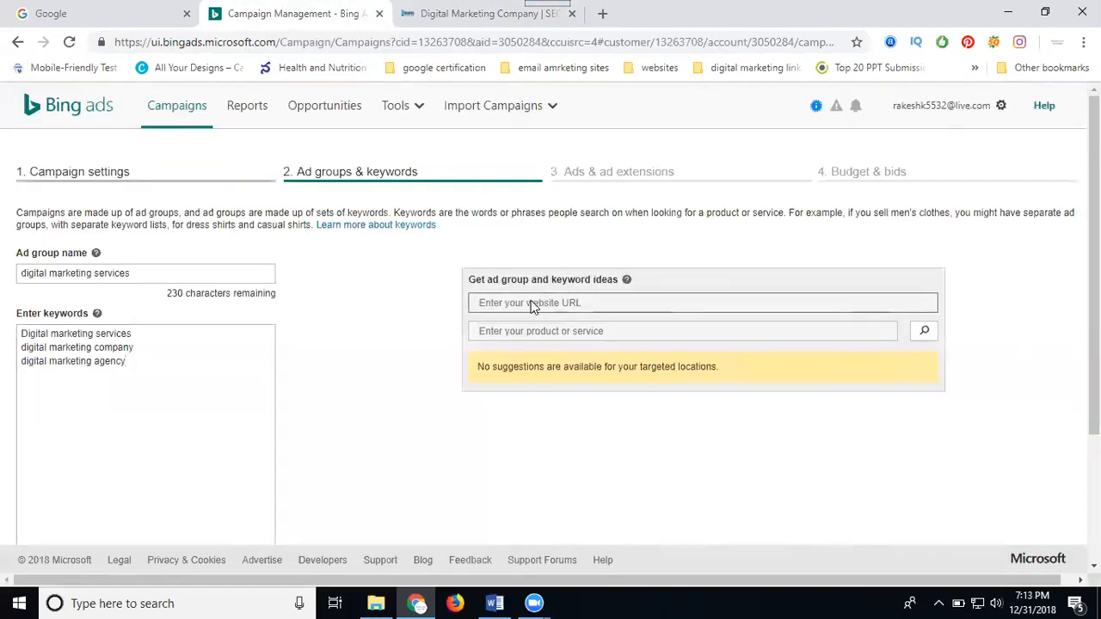
{"action": "left_click", "coordinate": [533, 336]}
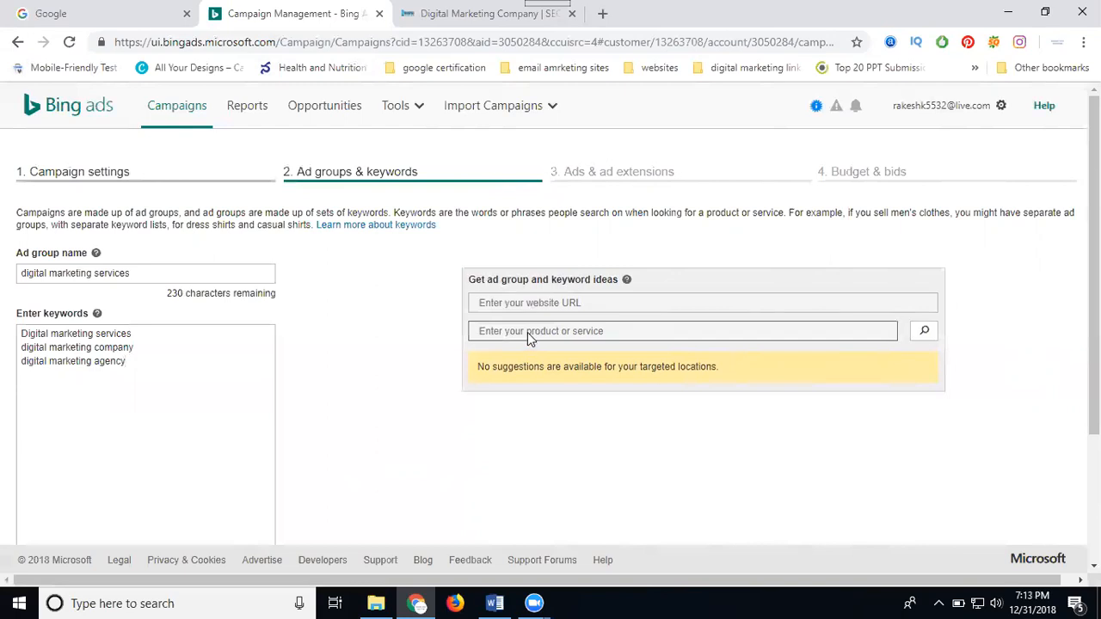
Add a fourth keyword, "Digital marketing services in madhapur", to the ad group by reusing the first keyword's text.
{"action": "scroll", "coordinate": [395, 305], "scroll_direction": "down", "scroll_amount": 2}
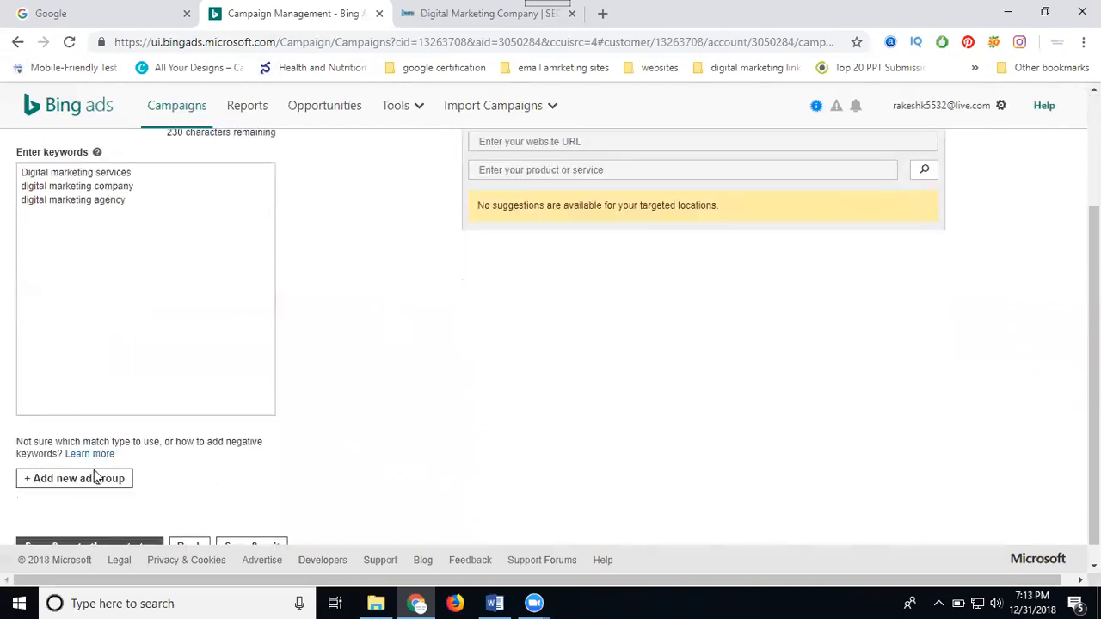
{"action": "triple_click", "coordinate": [140, 172]}
{"action": "key", "text": "ctrl+c"}
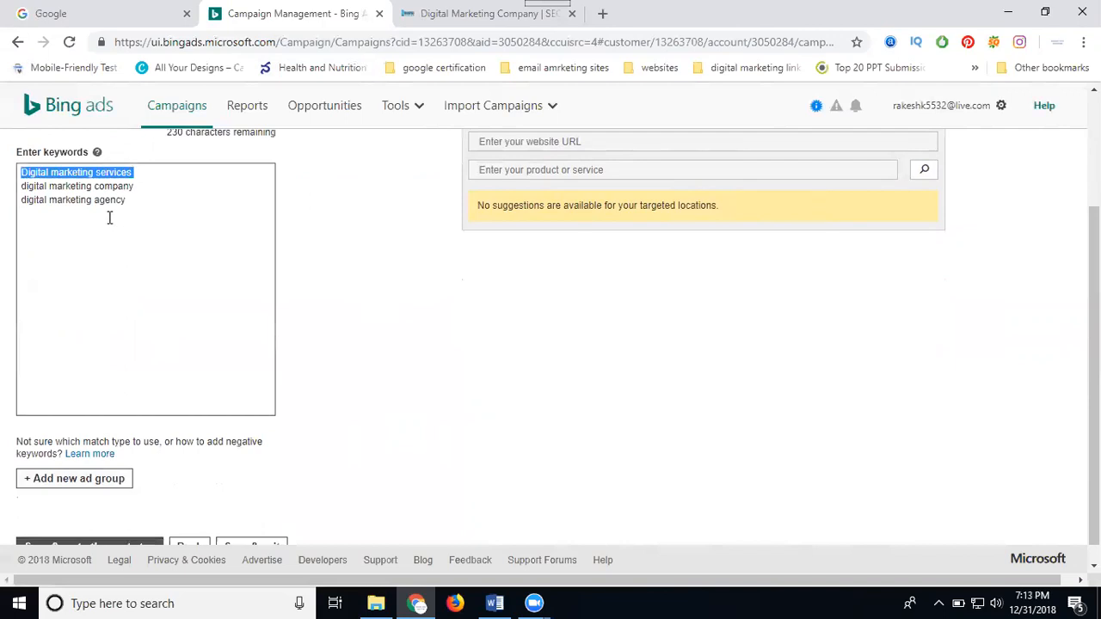
{"action": "left_click", "coordinate": [137, 211]}
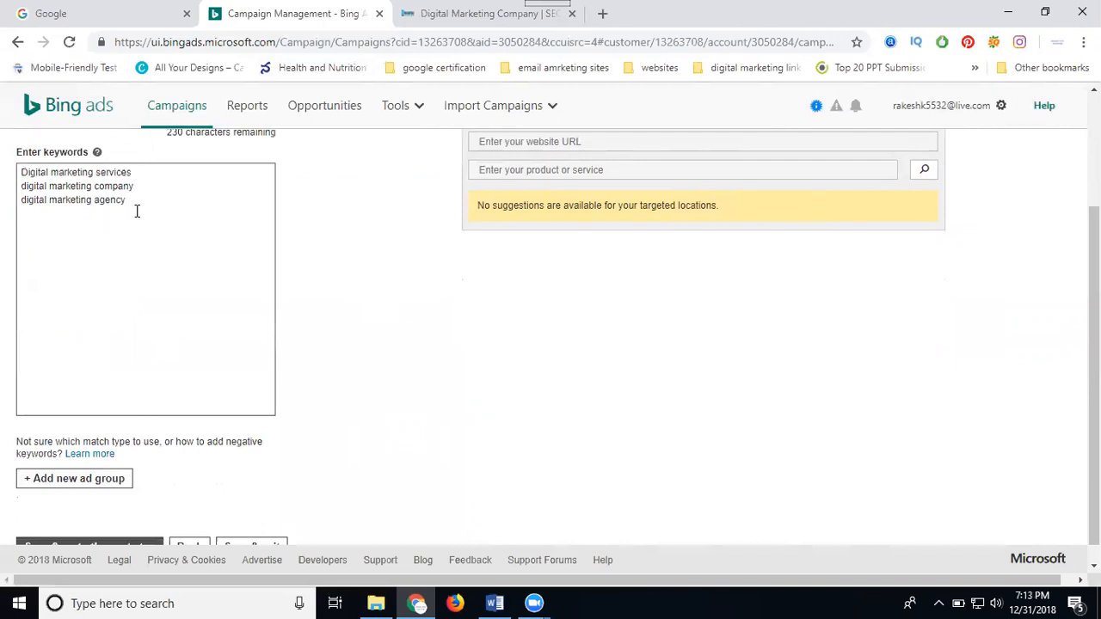
{"action": "key", "text": "Return"}
{"action": "key", "text": "ctrl+v"}
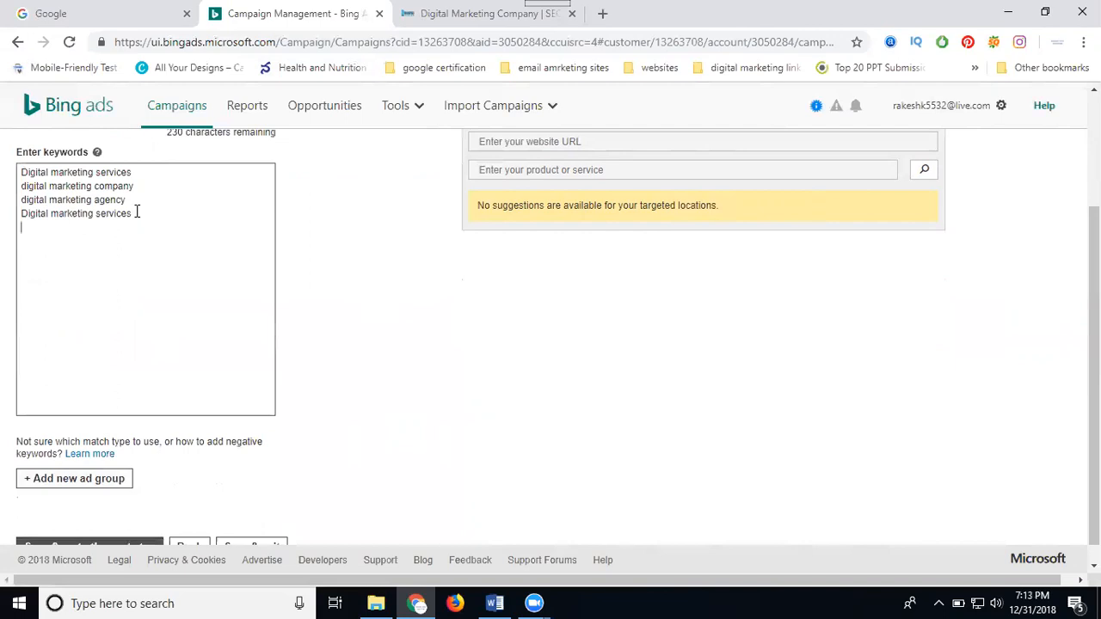
{"action": "type", "text": "in madhapur"}
{"action": "left_click", "coordinate": [67, 456]}
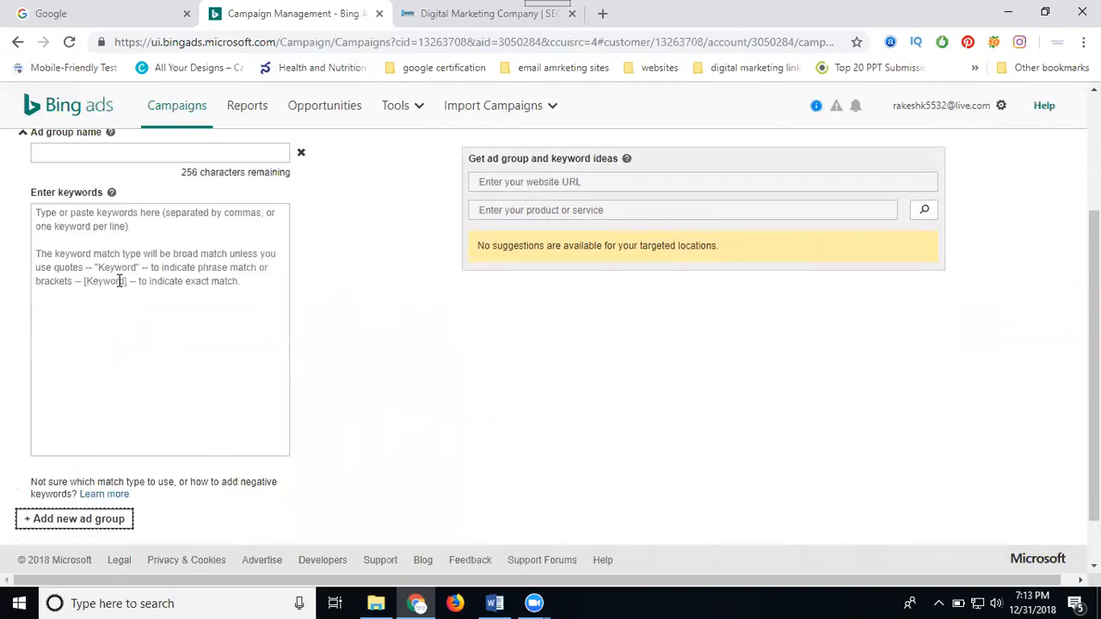
{"action": "scroll", "coordinate": [120, 284], "scroll_direction": "up", "scroll_amount": 2}
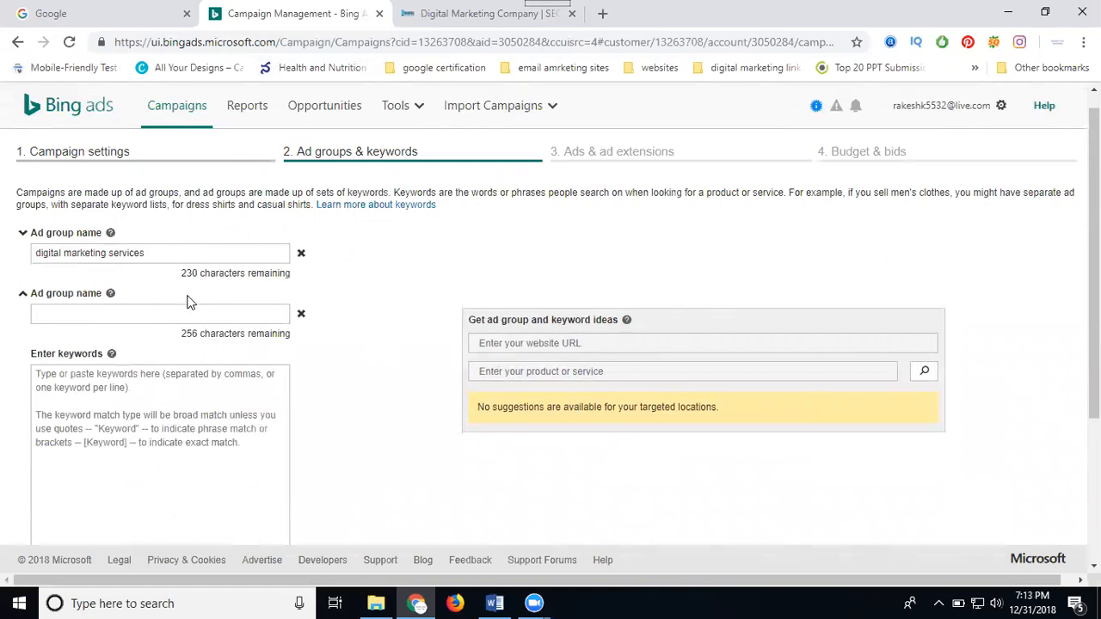
{"action": "scroll", "coordinate": [194, 305], "scroll_direction": "down", "scroll_amount": 3}
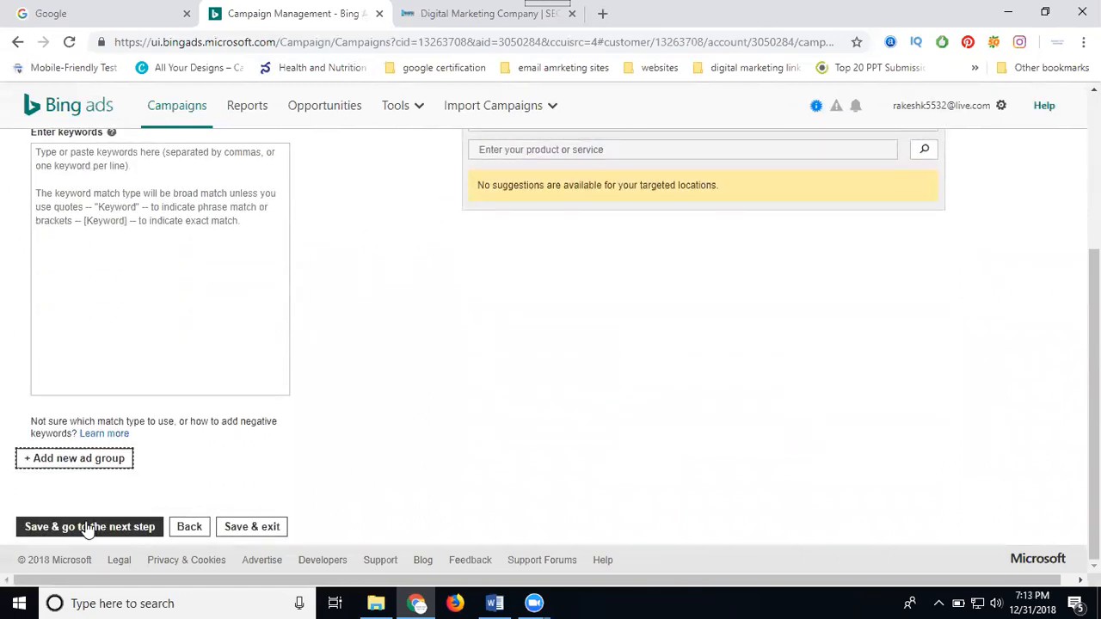
{"action": "left_click", "coordinate": [88, 528]}
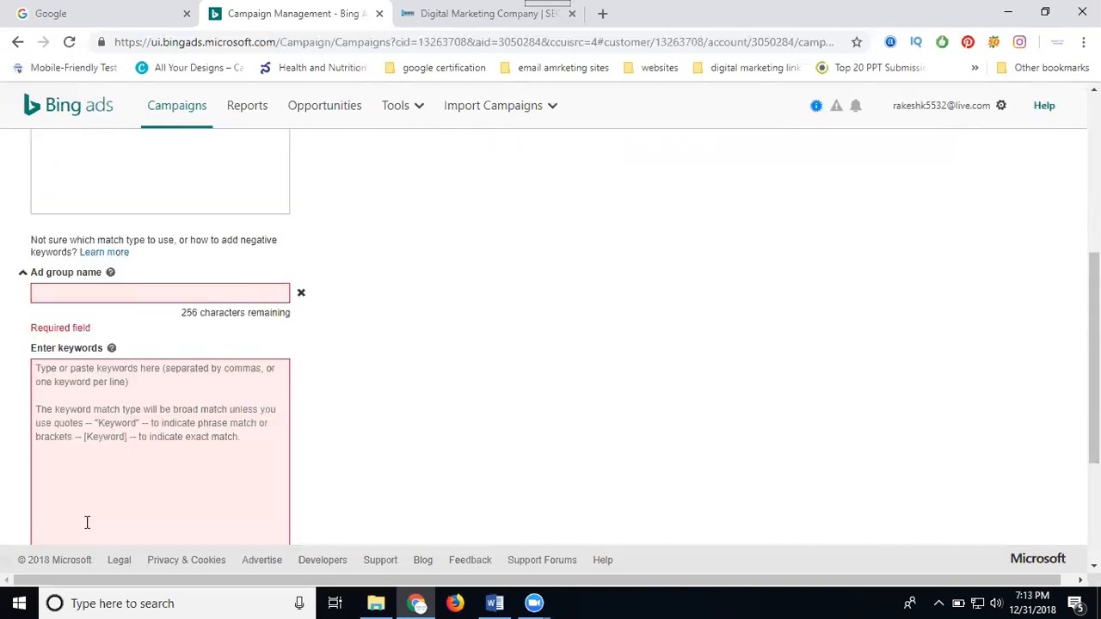
{"action": "left_click", "coordinate": [301, 294]}
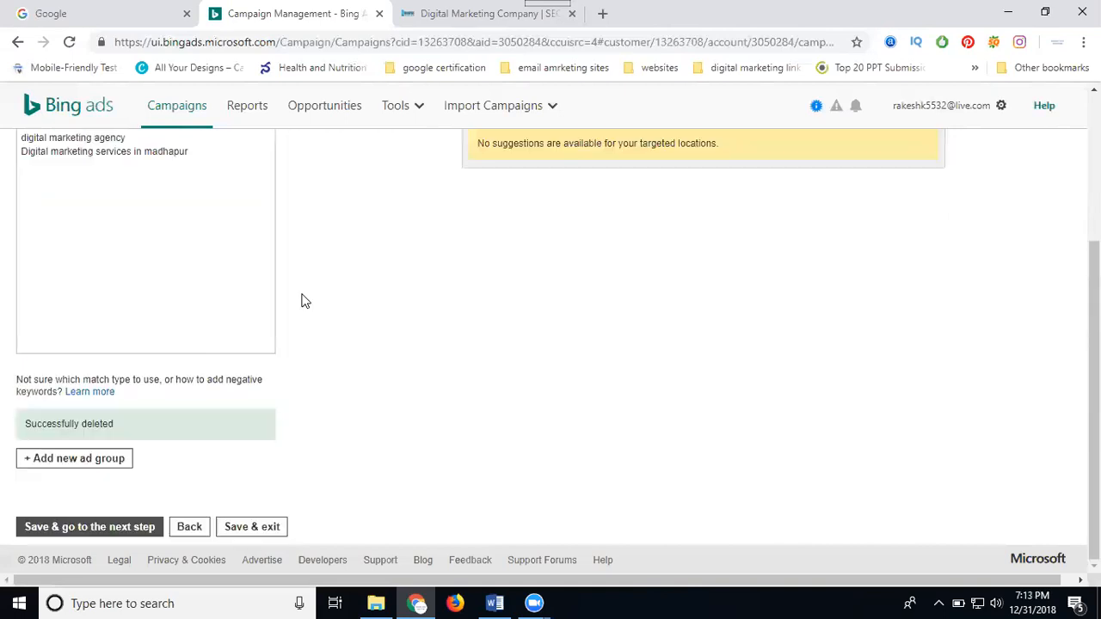
Save the ad group with its keywords and continue to the ads and ad extensions stage.
{"action": "scroll", "coordinate": [304, 326], "scroll_direction": "up", "scroll_amount": 3}
{"action": "scroll", "coordinate": [238, 323], "scroll_direction": "down", "scroll_amount": 2}
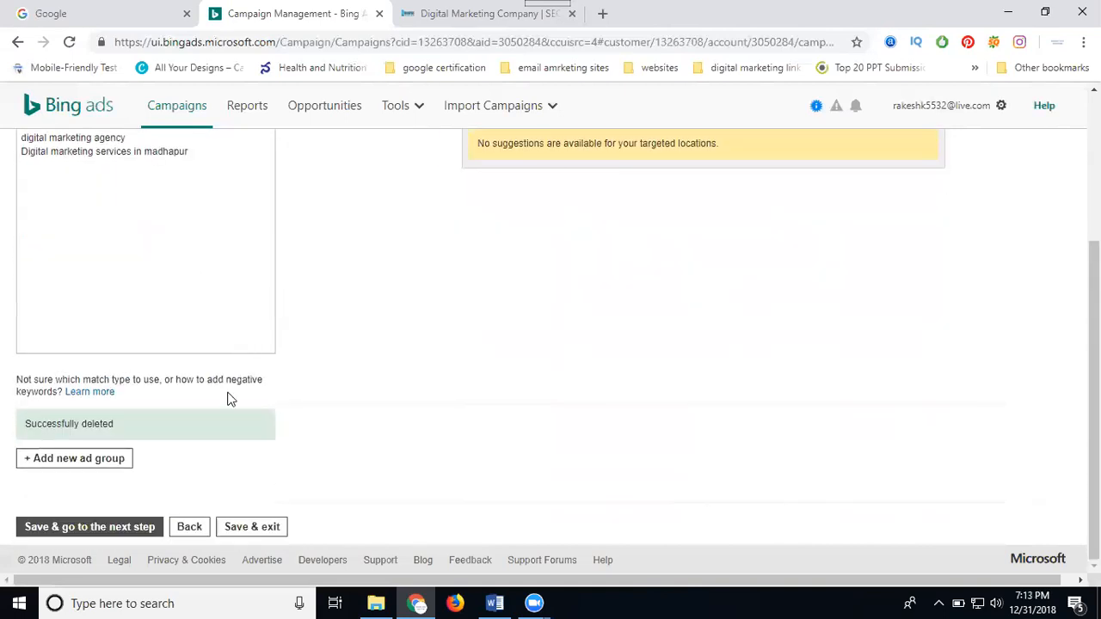
{"action": "left_click", "coordinate": [106, 527]}
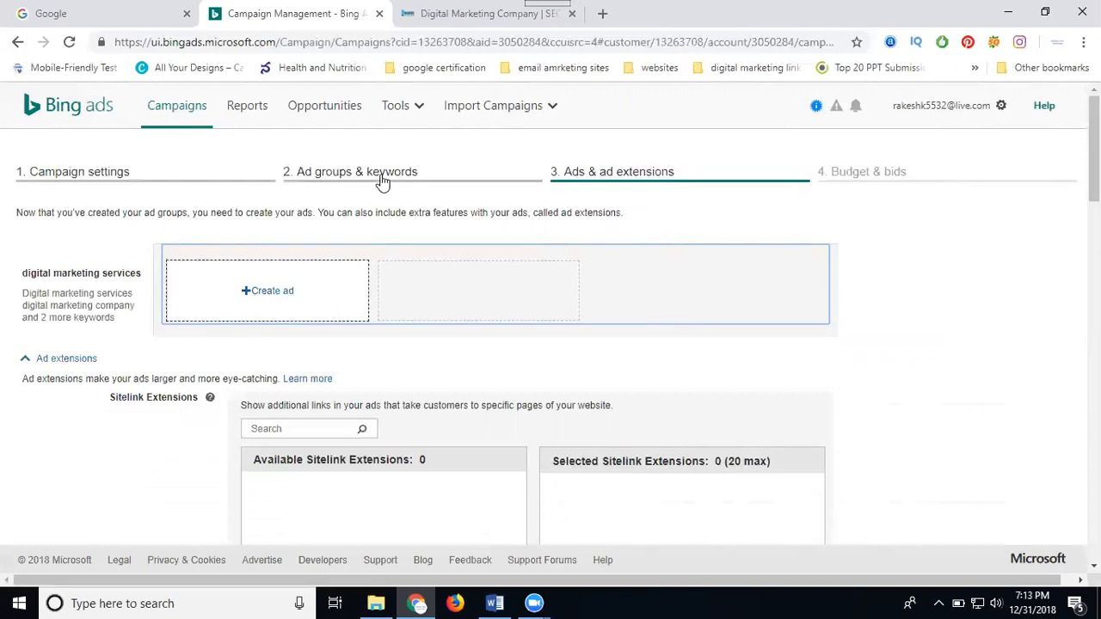
{"action": "left_click", "coordinate": [265, 293]}
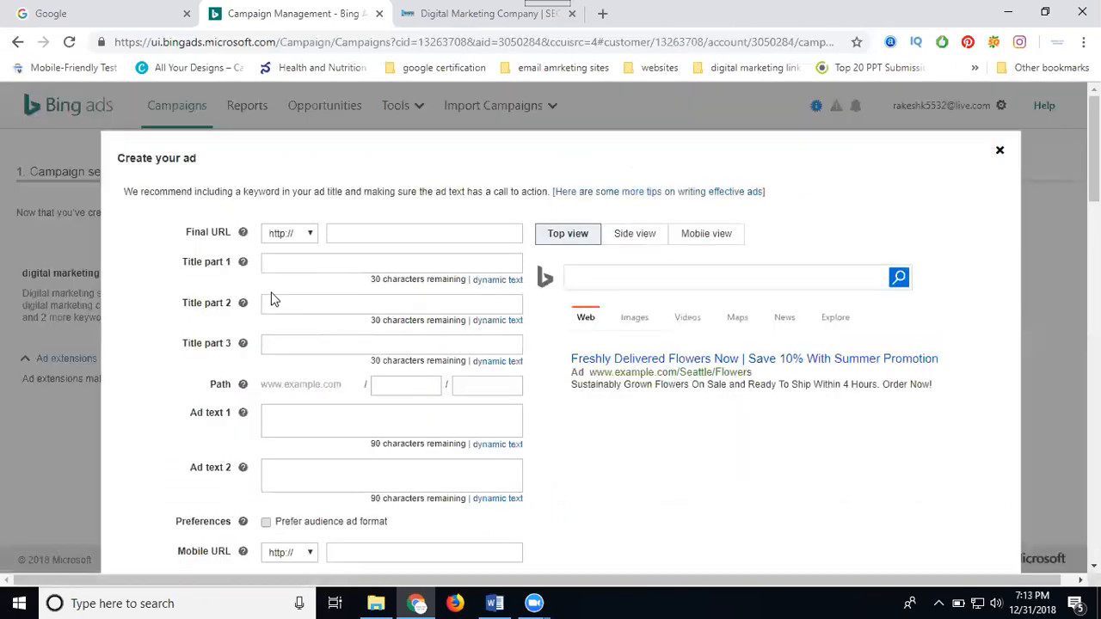
{"action": "left_click", "coordinate": [337, 230]}
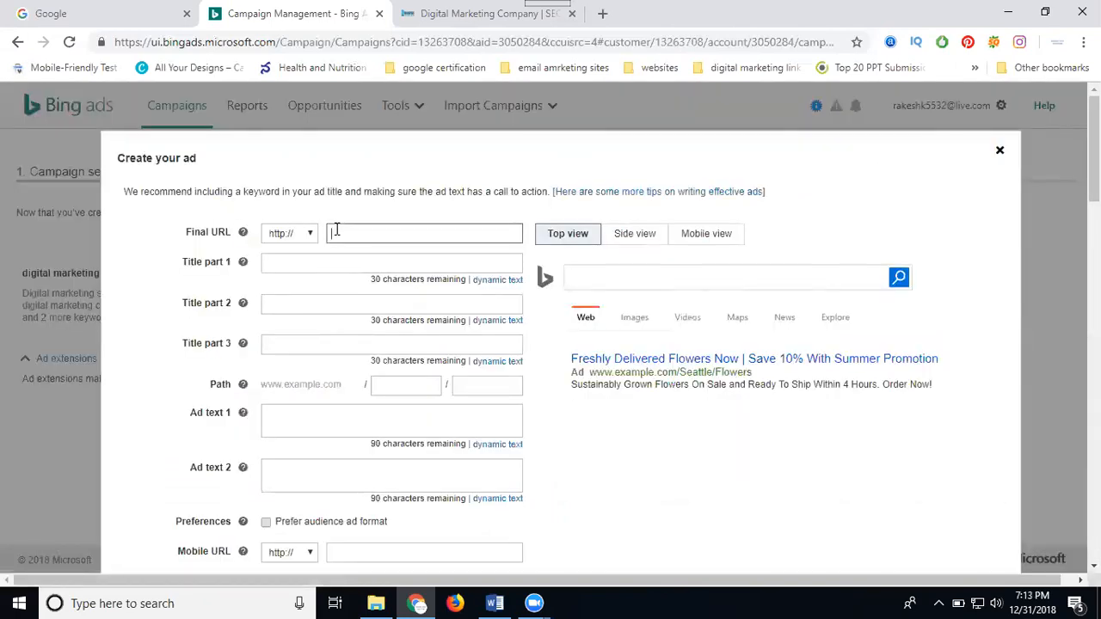
{"action": "key", "text": "ctrl+v"}
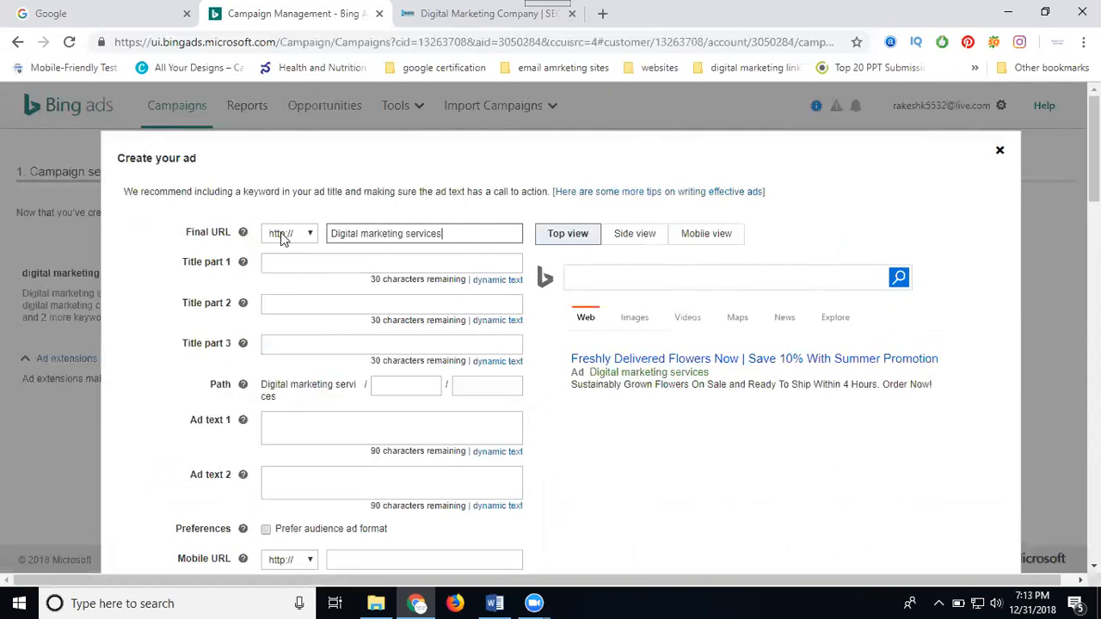
{"action": "left_click", "coordinate": [420, 16]}
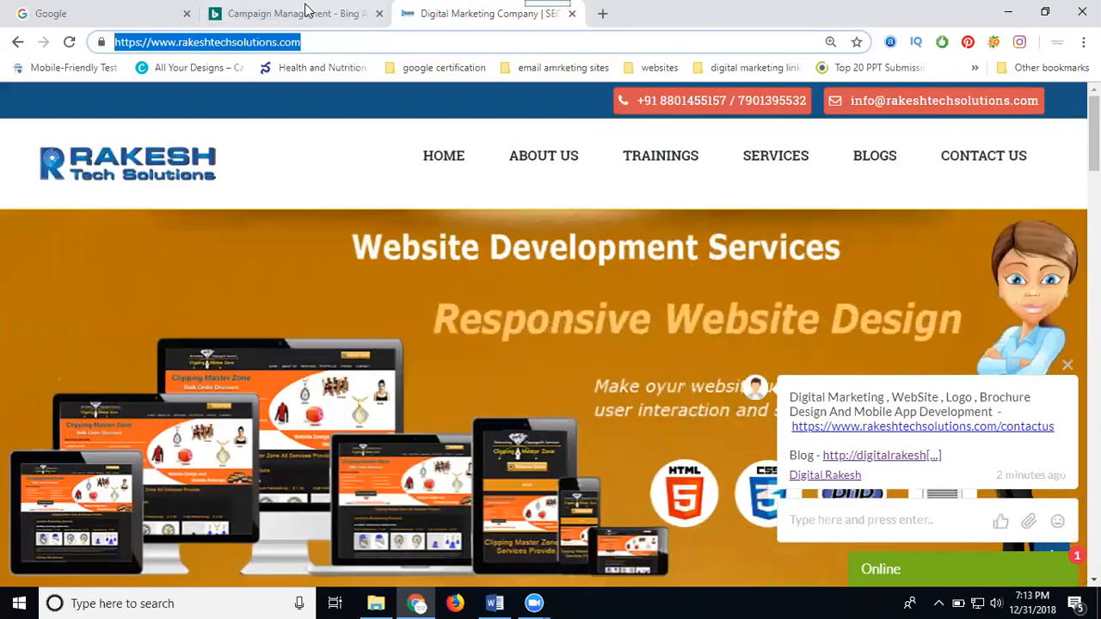
{"action": "left_click", "coordinate": [312, 12]}
{"action": "triple_click", "coordinate": [411, 236]}
{"action": "type", "text": "www.rakeshtechsolutions.com/"}
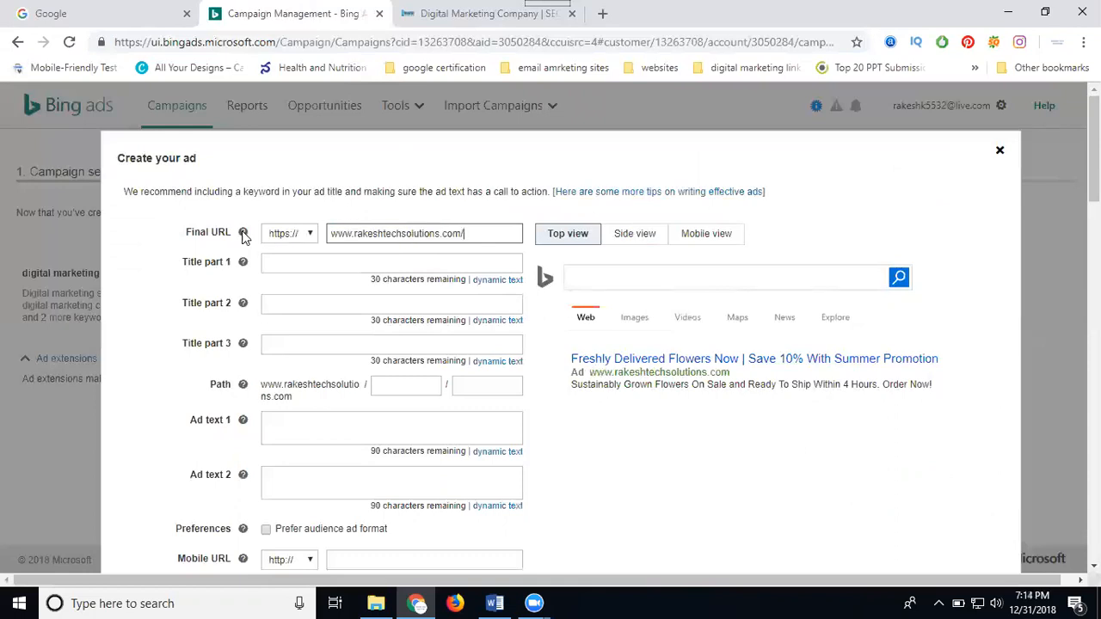
{"action": "left_click", "coordinate": [297, 235]}
{"action": "left_click", "coordinate": [298, 263]}
{"action": "left_click", "coordinate": [303, 263]}
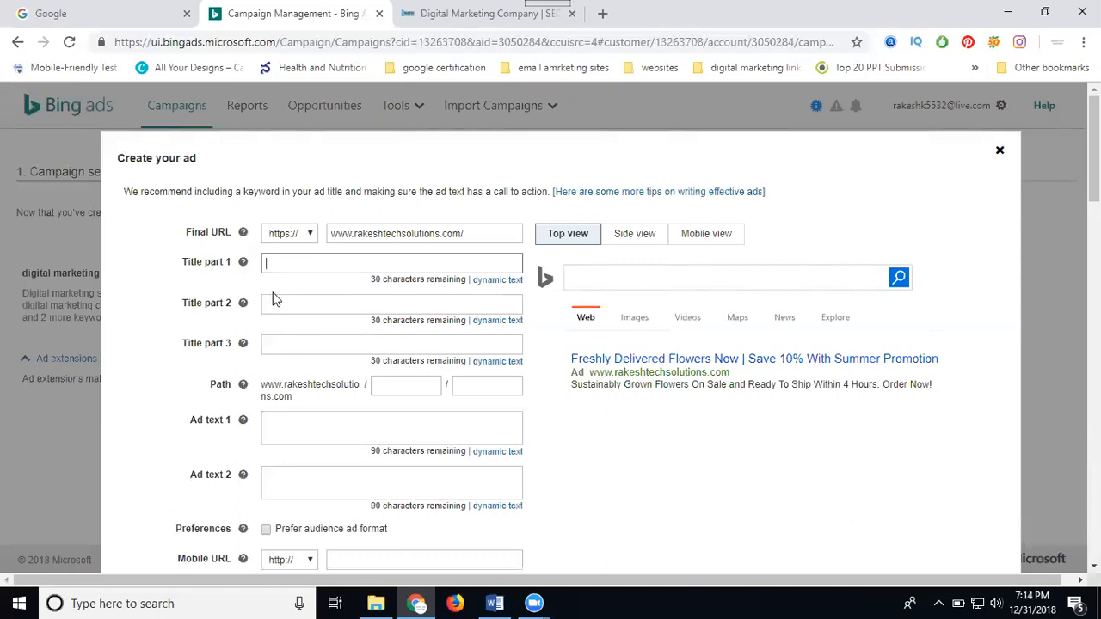
Set the ad's three title parts to "Digital marketing serices", "madhapur hyderabad" and "with best price".
{"action": "type", "text": "Digital marketing serices"}
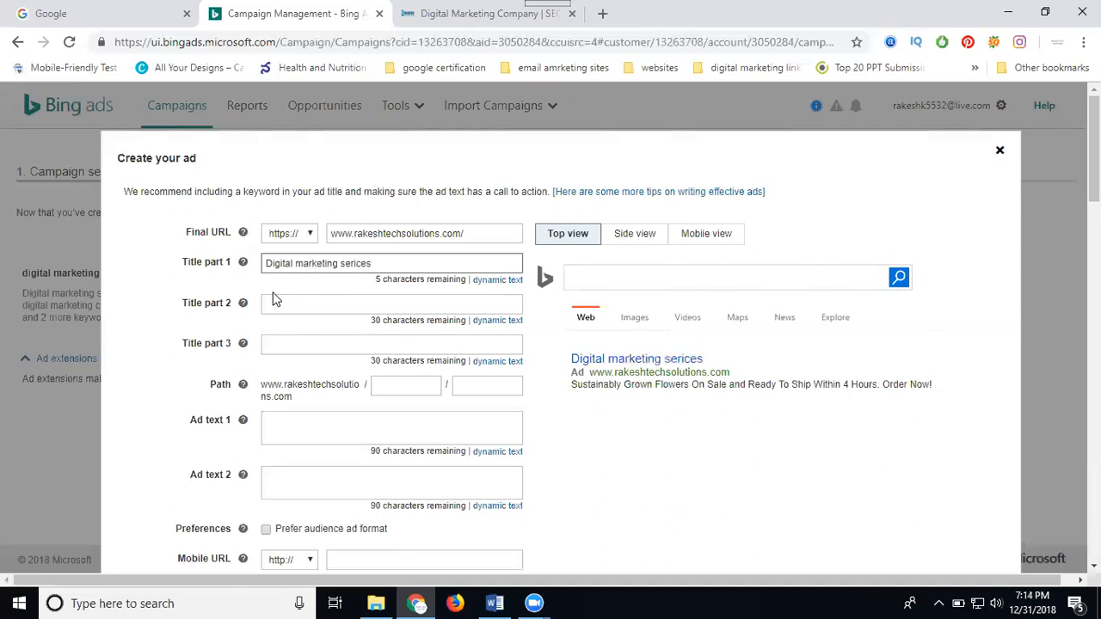
{"action": "left_click", "coordinate": [283, 308]}
{"action": "type", "text": "madhapur"}
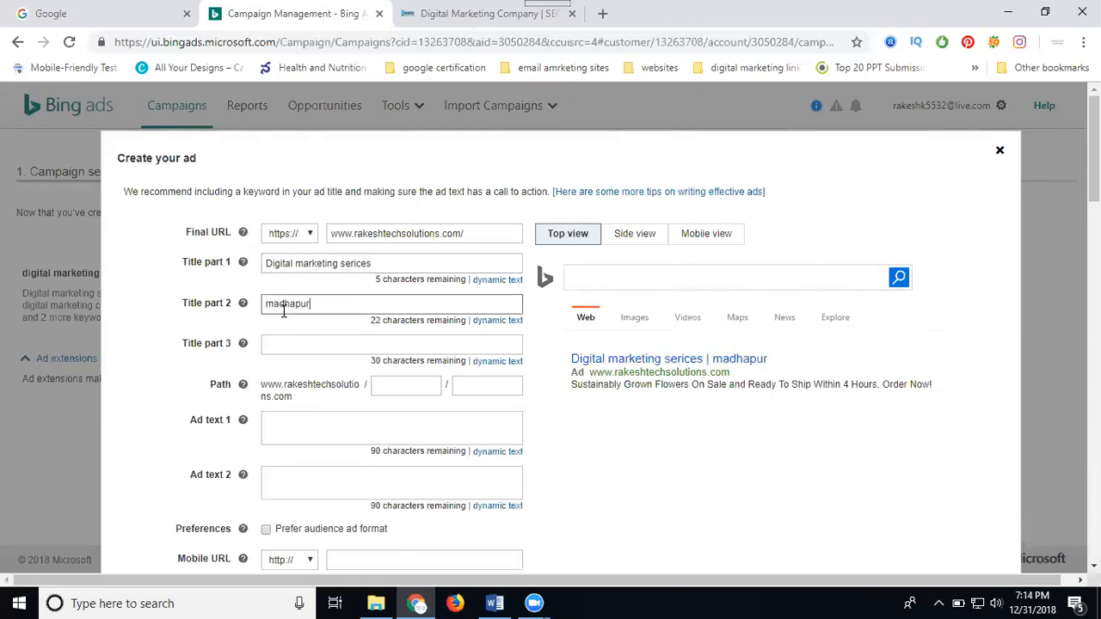
{"action": "type", "text": " hyderabad"}
{"action": "left_click", "coordinate": [289, 340]}
{"action": "type", "text": "with best pr"}
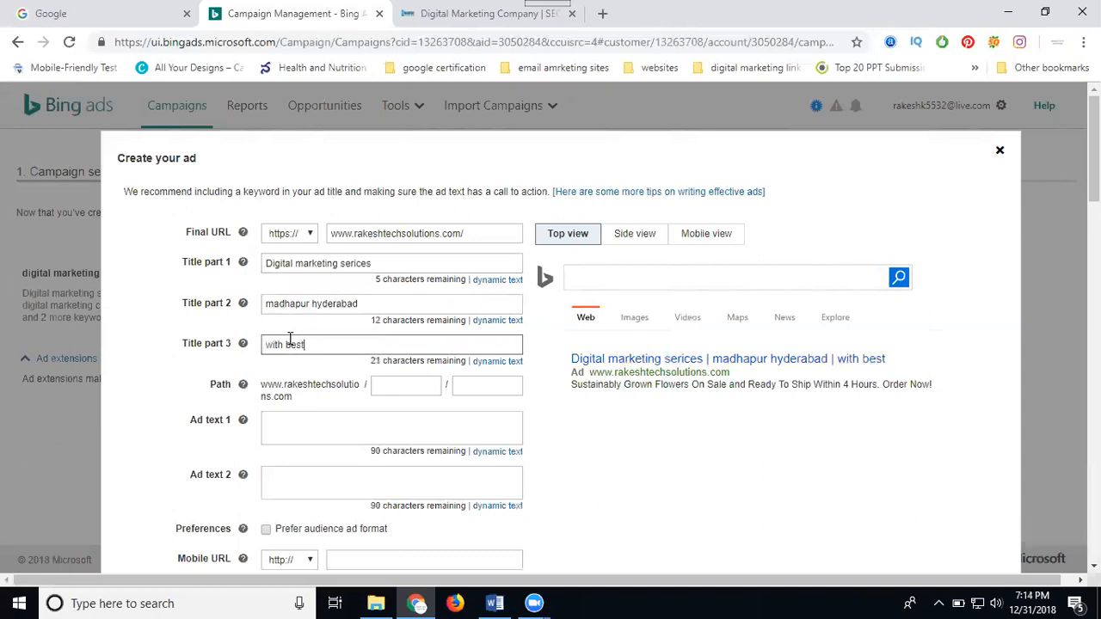
{"action": "type", "text": "e"}
Set Ad text 1 to "Rakesh tech solutions provide digital marketing services in madhapur hyderabad with best price".
{"action": "scroll", "coordinate": [253, 371], "scroll_direction": "down", "scroll_amount": 1}
{"action": "left_click", "coordinate": [297, 342]}
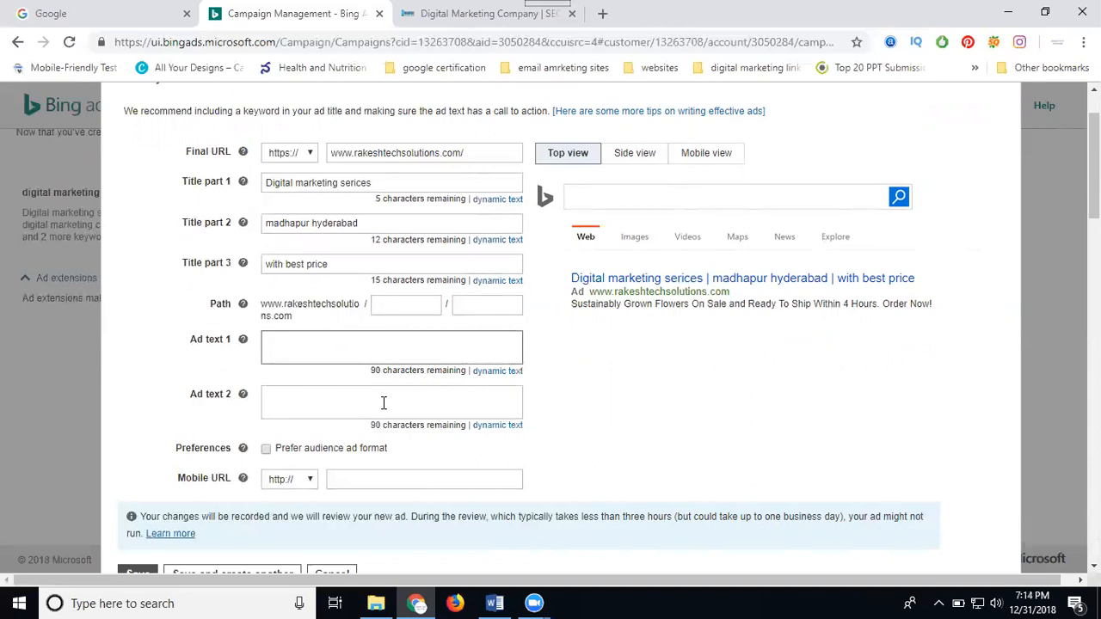
{"action": "type", "text": "R"}
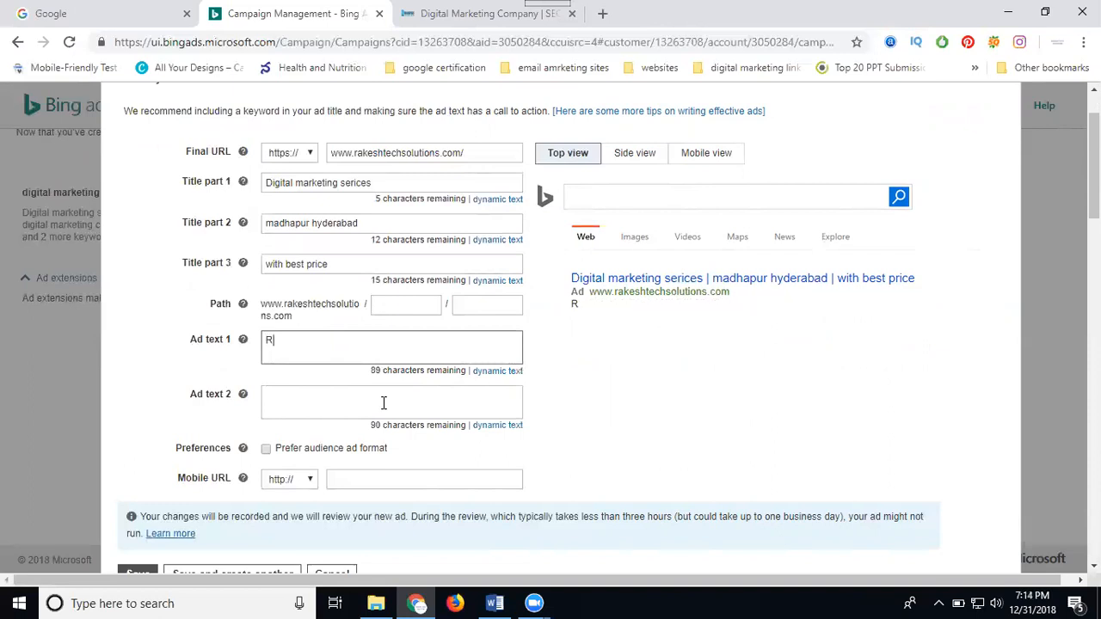
{"action": "type", "text": "akesh tech "}
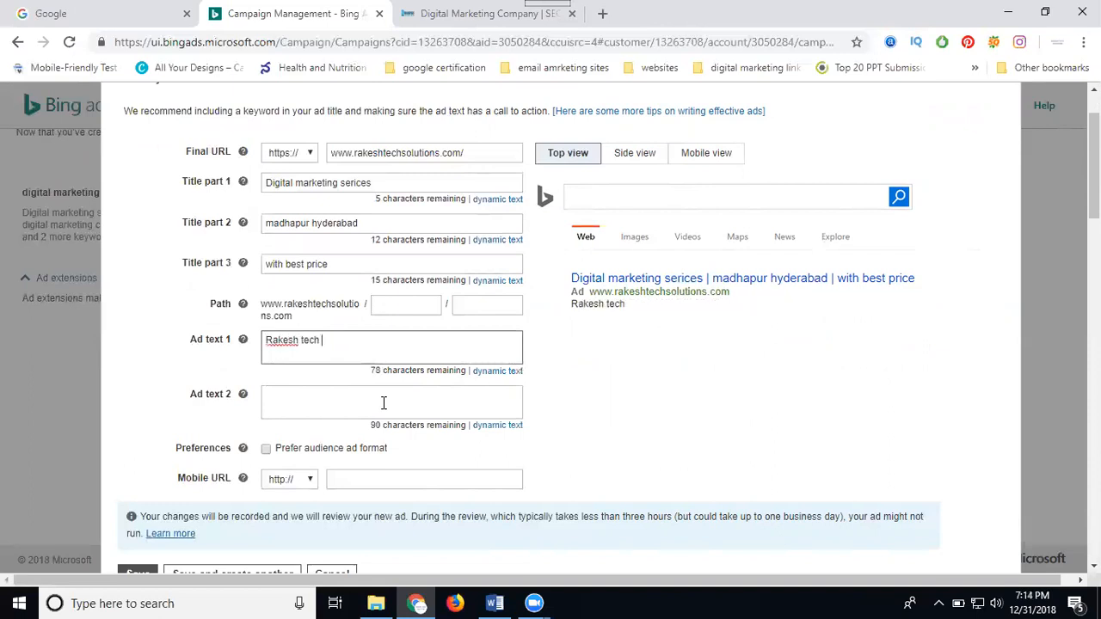
{"action": "type", "text": "solutions provide "}
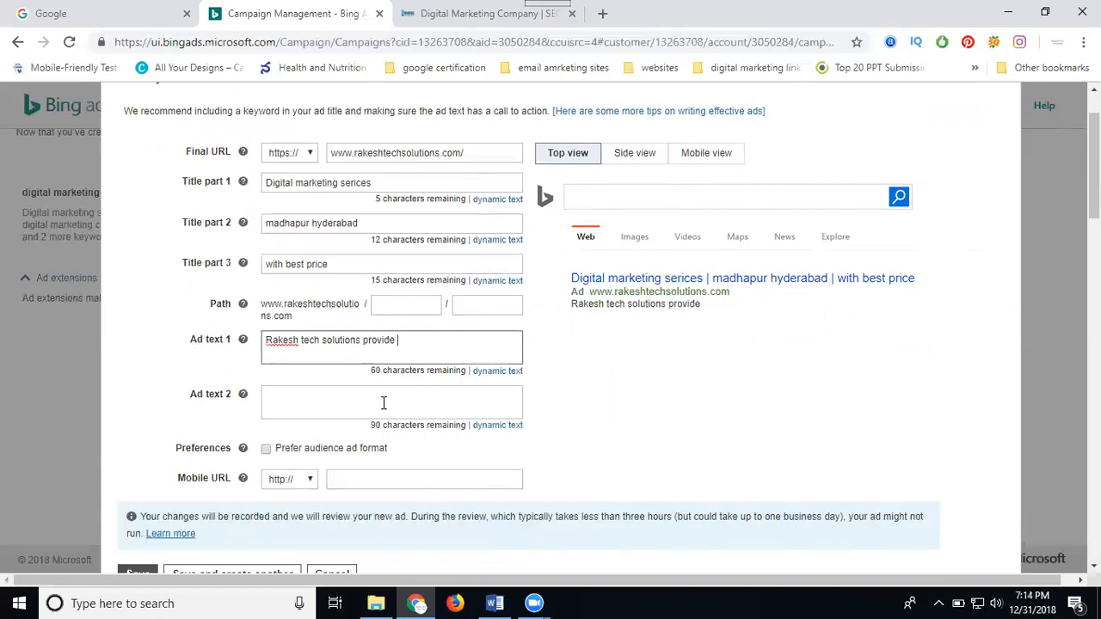
{"action": "type", "text": "digital marketing"}
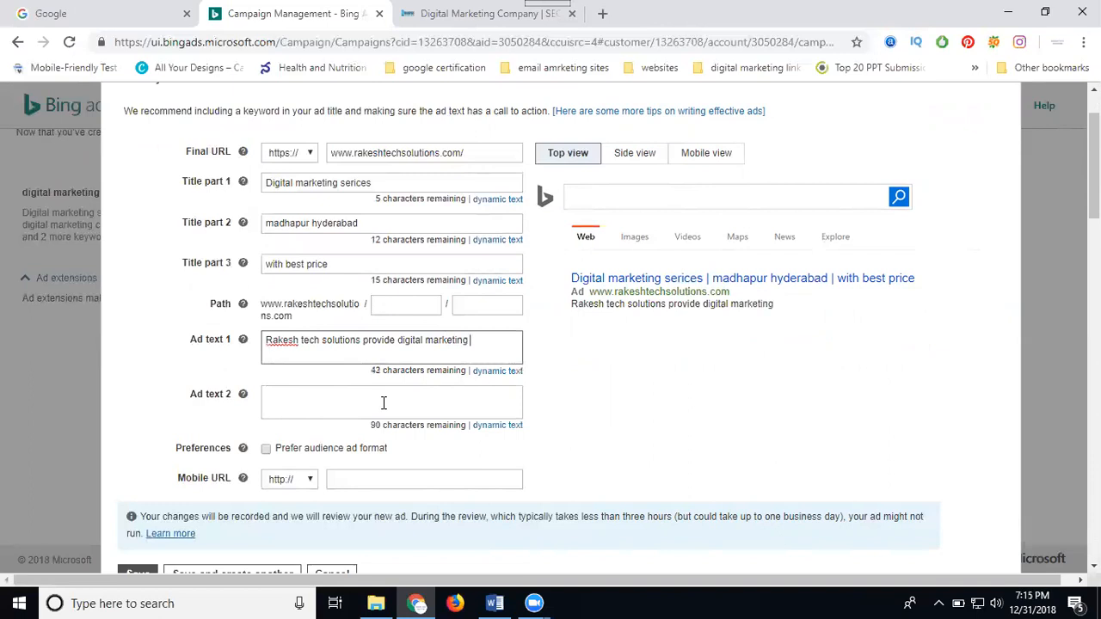
{"action": "type", "text": " services in madhap"}
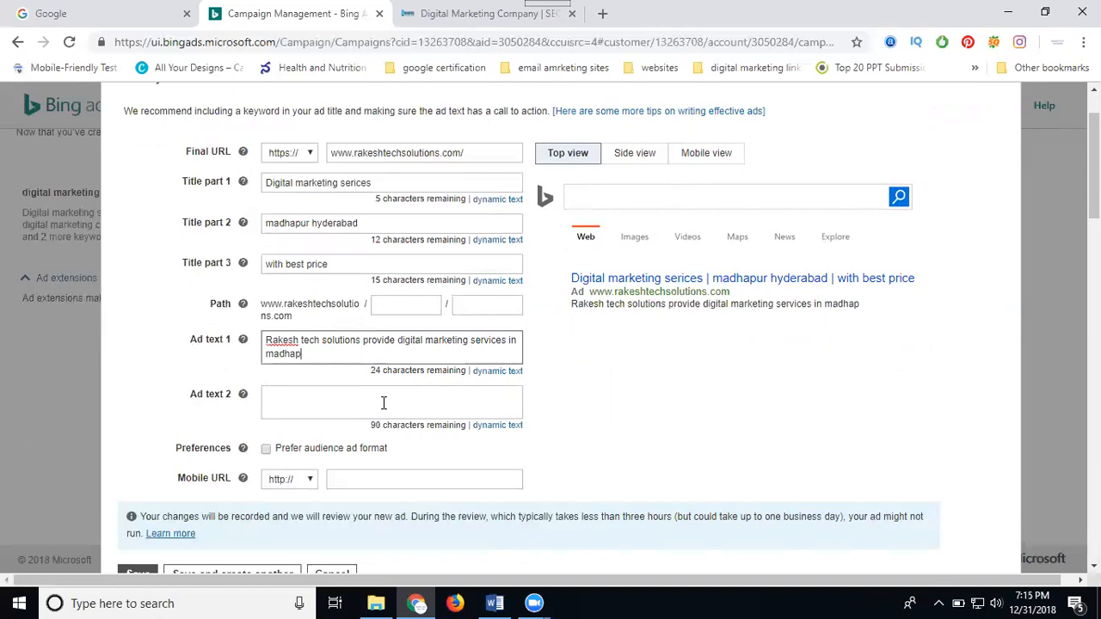
{"action": "type", "text": "ur hyderabad with "}
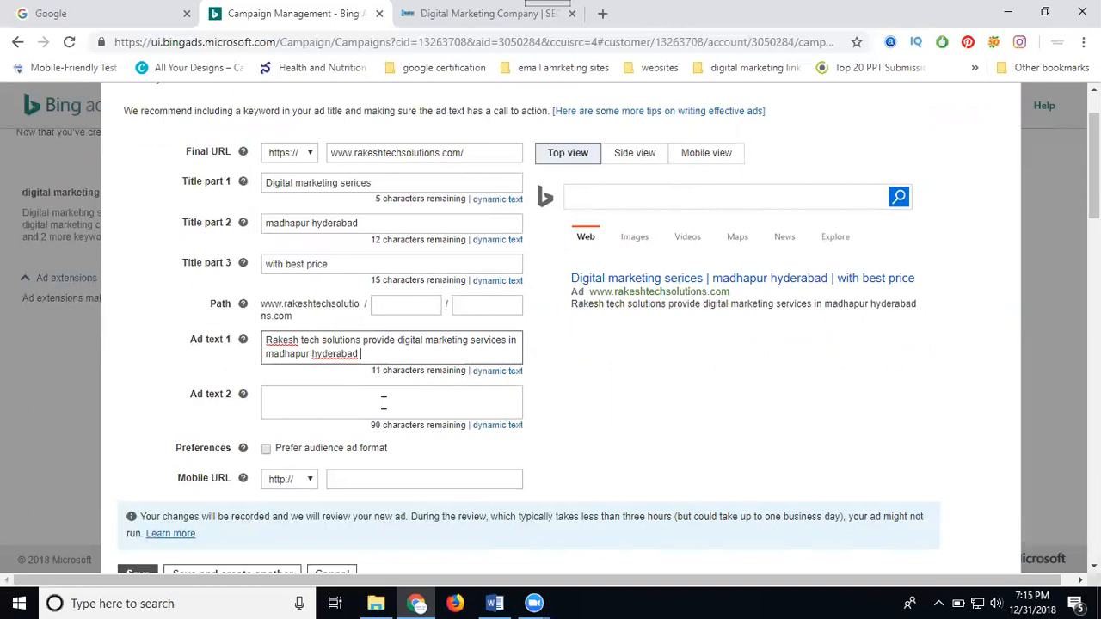
{"action": "type", "text": "best price"}
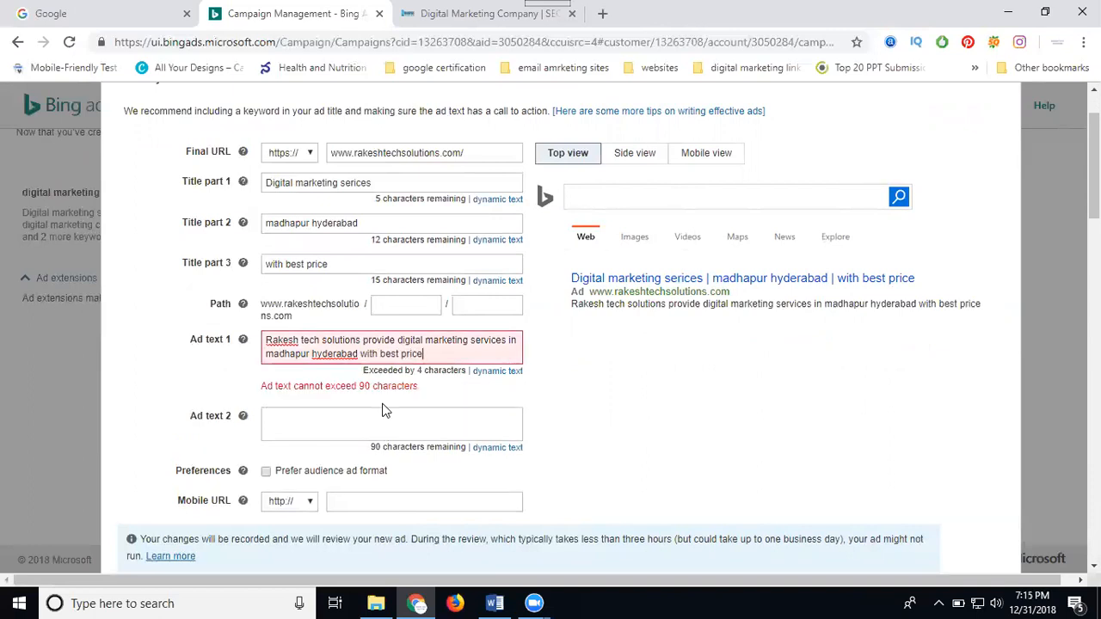
{"action": "left_click", "coordinate": [370, 408]}
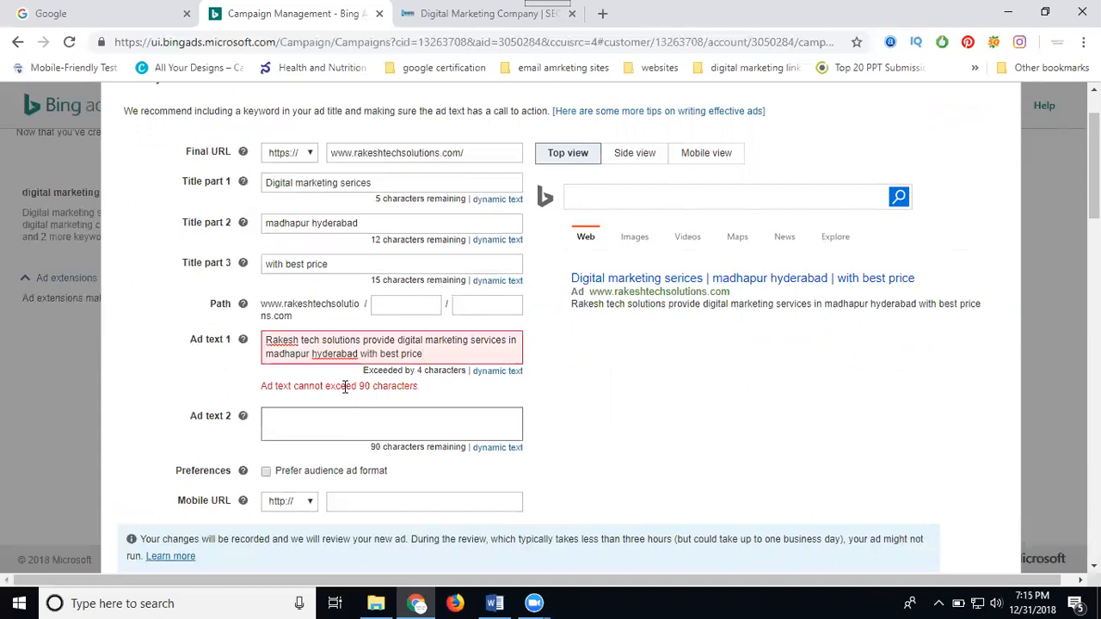
{"action": "scroll", "coordinate": [345, 392], "scroll_direction": "down", "scroll_amount": 1}
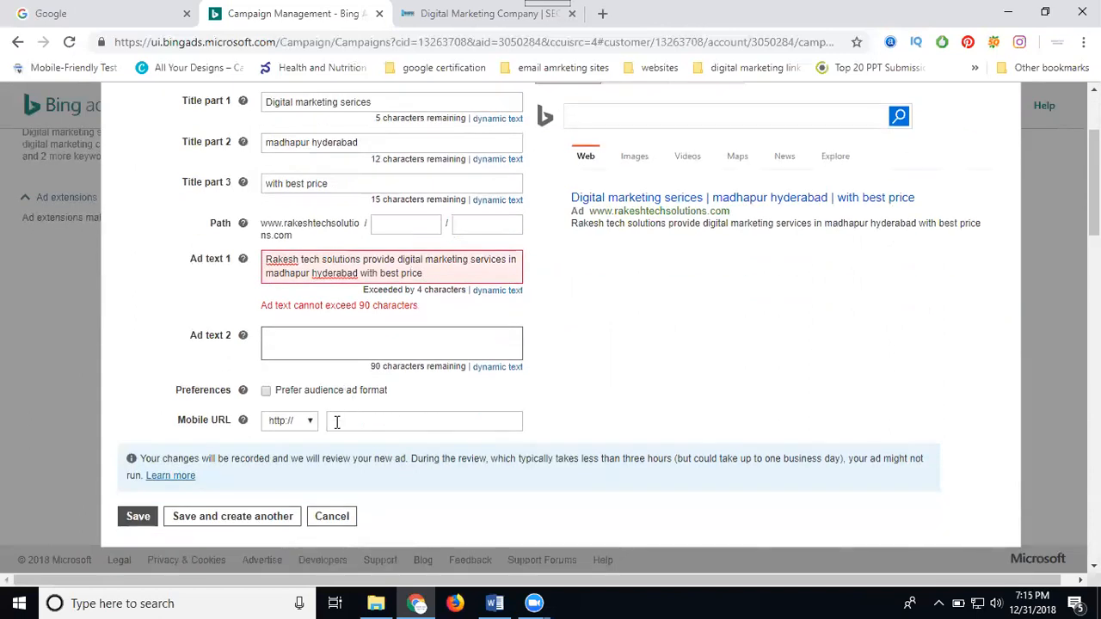
{"action": "left_click", "coordinate": [337, 421]}
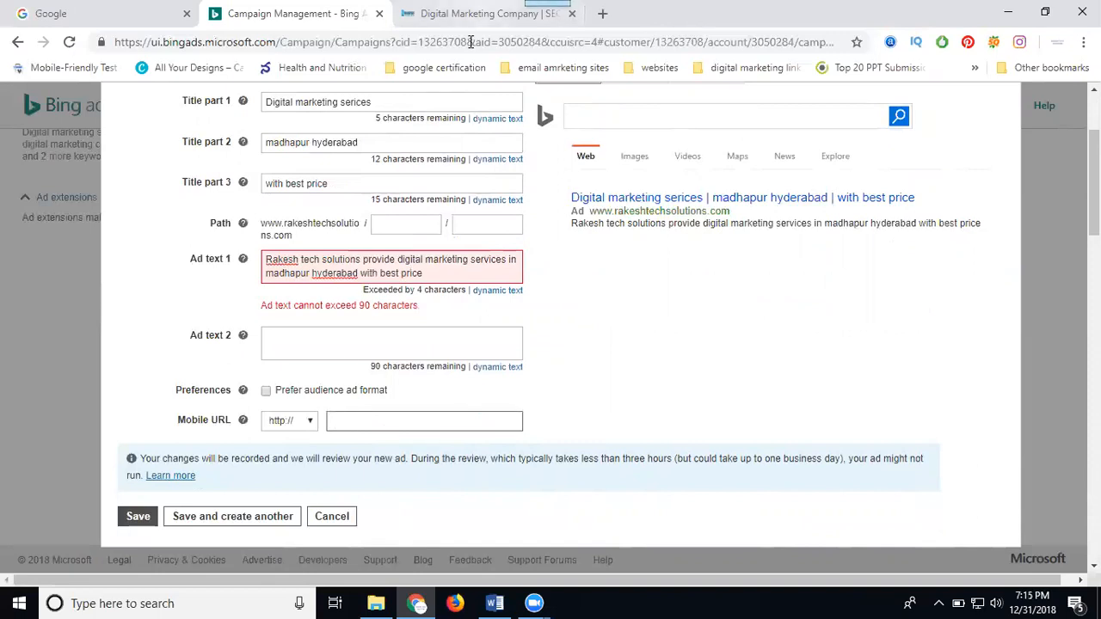
{"action": "key", "text": "ctrl+Tab"}
{"action": "left_click", "coordinate": [290, 12]}
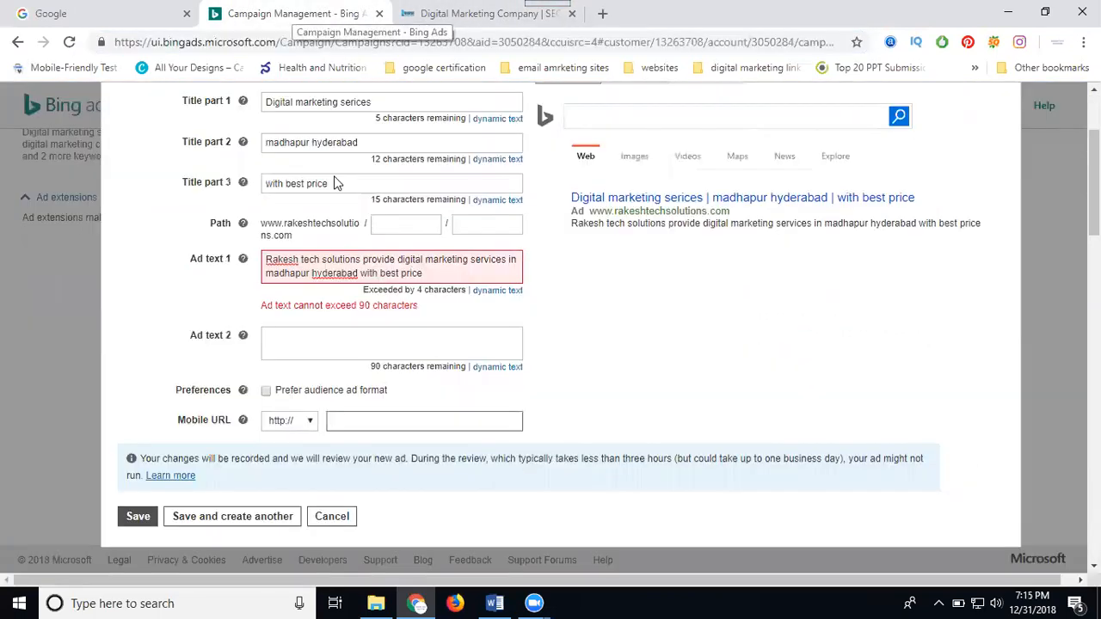
{"action": "type", "text": "www.rakeshtechsolutions.com/"}
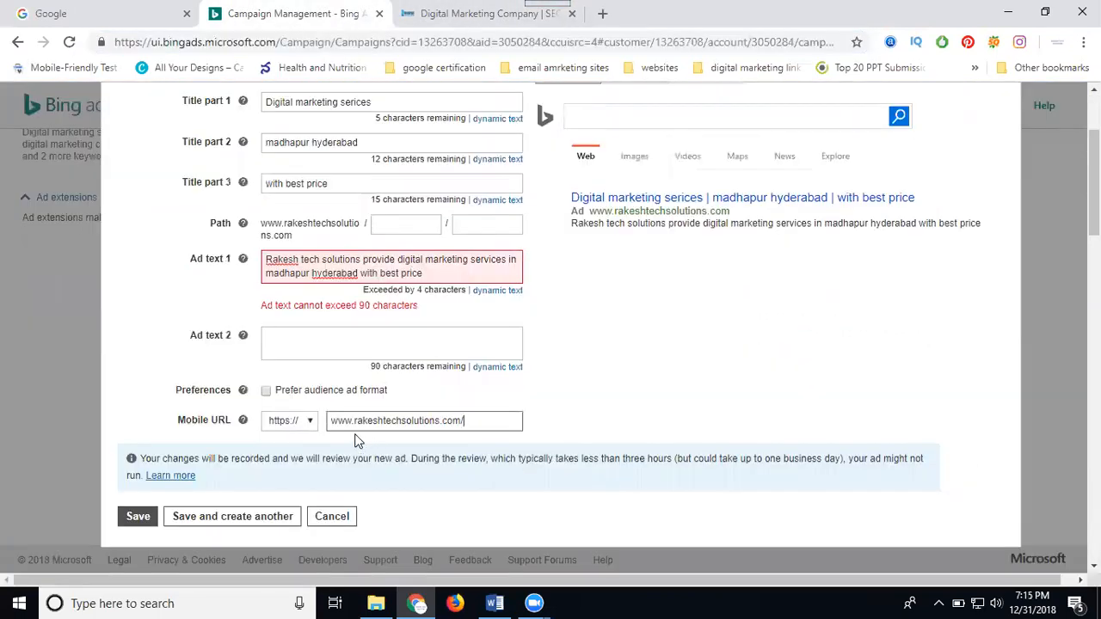
Preview the ad in the side and mobile layouts, and return to the top view preview.
{"action": "scroll", "coordinate": [533, 310], "scroll_direction": "up", "scroll_amount": 1}
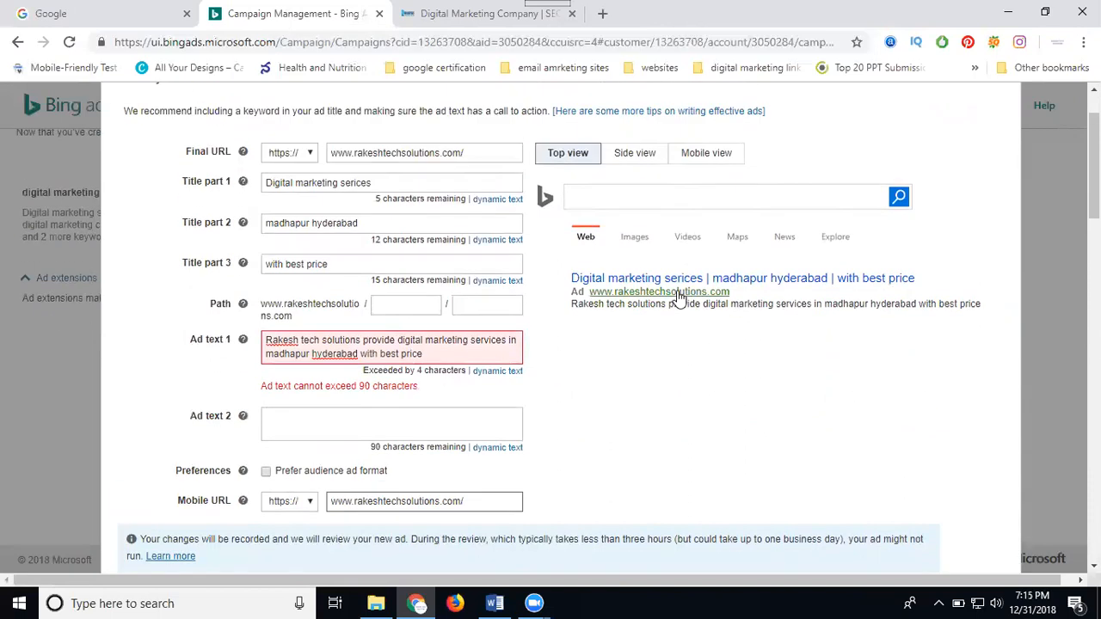
{"action": "left_click", "coordinate": [615, 163]}
{"action": "left_click", "coordinate": [685, 161]}
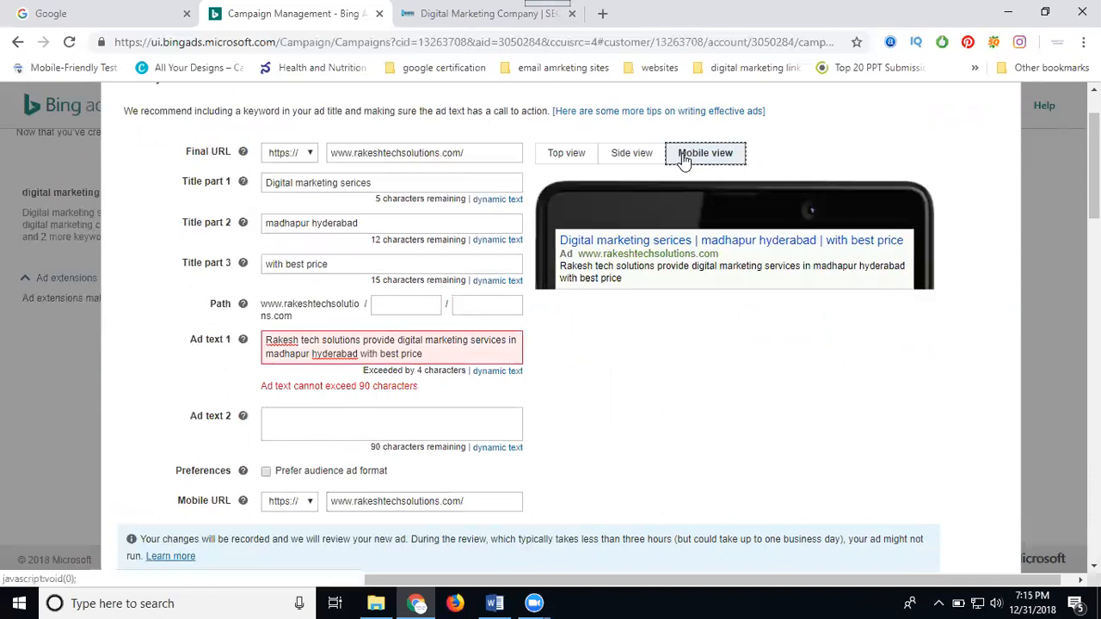
{"action": "left_click", "coordinate": [580, 166]}
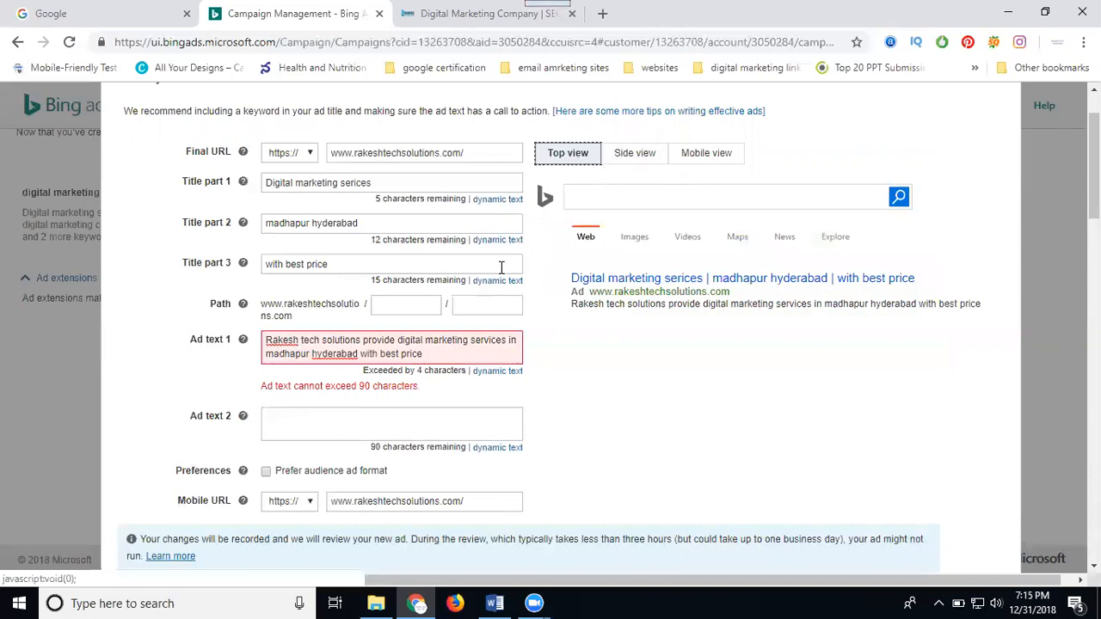
Move the phrase "with best price" from the end of Ad text 1 into Ad text 2.
{"action": "left_click", "coordinate": [360, 355]}
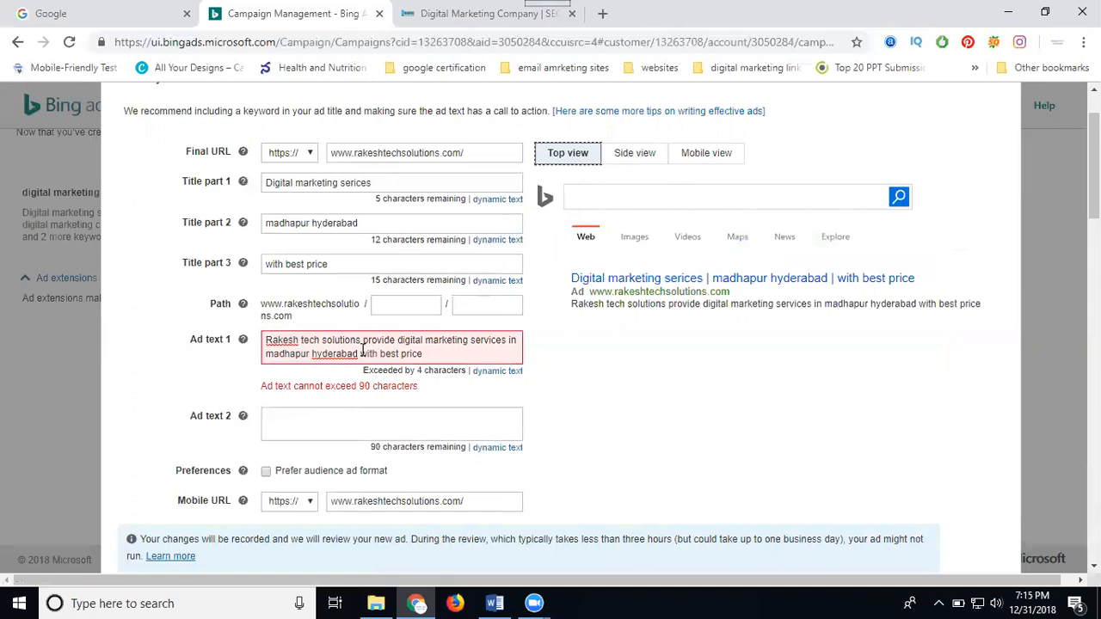
{"action": "left_click", "coordinate": [443, 356], "text": "shift"}
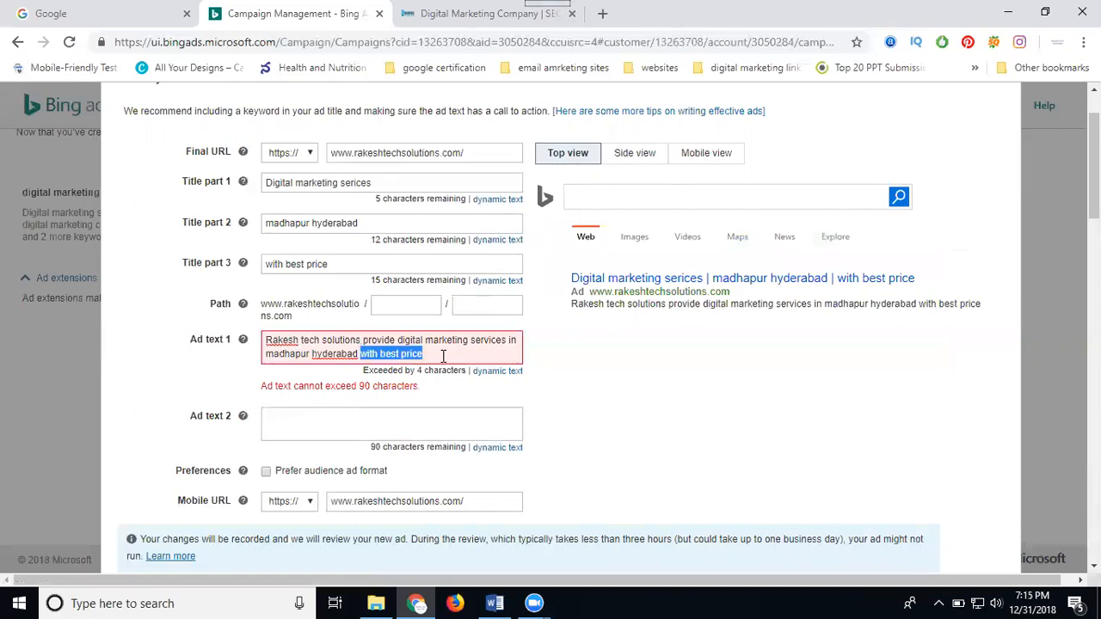
{"action": "key", "text": "ctrl+x"}
{"action": "left_click", "coordinate": [365, 395]}
{"action": "key", "text": "ctrl+v"}
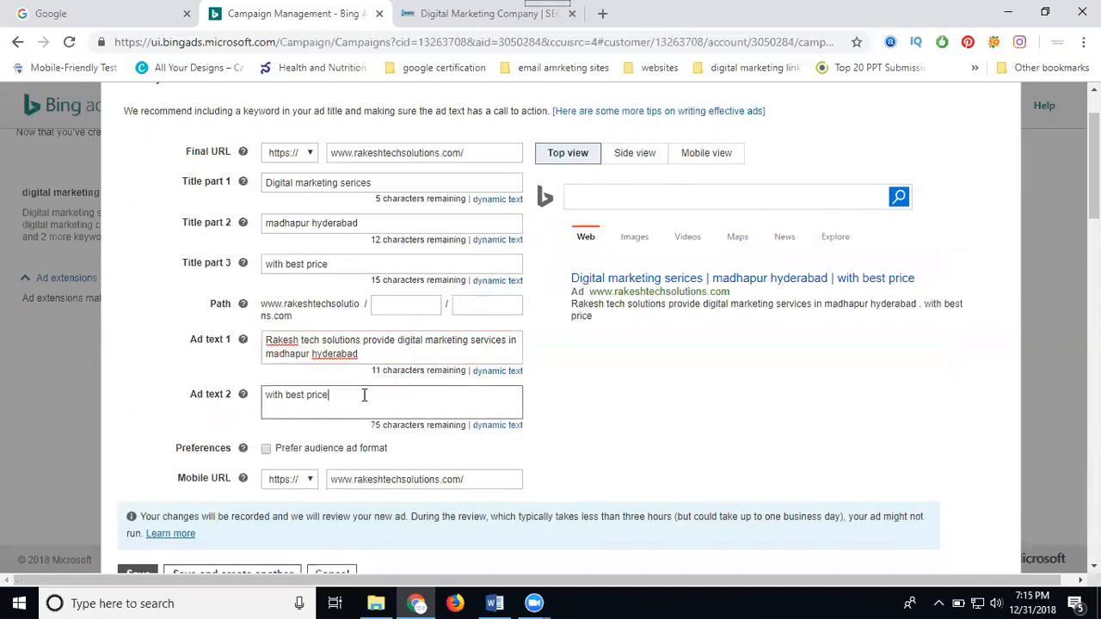
Check the revised ad in side view and mobile view, and save the ad.
{"action": "left_click", "coordinate": [633, 153]}
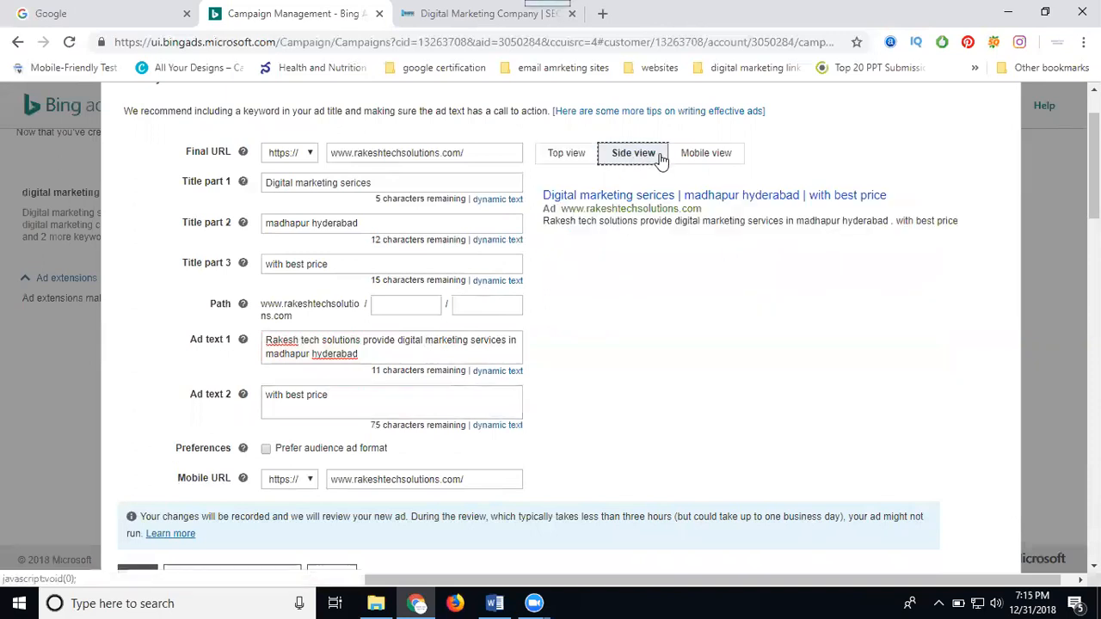
{"action": "left_click", "coordinate": [704, 161]}
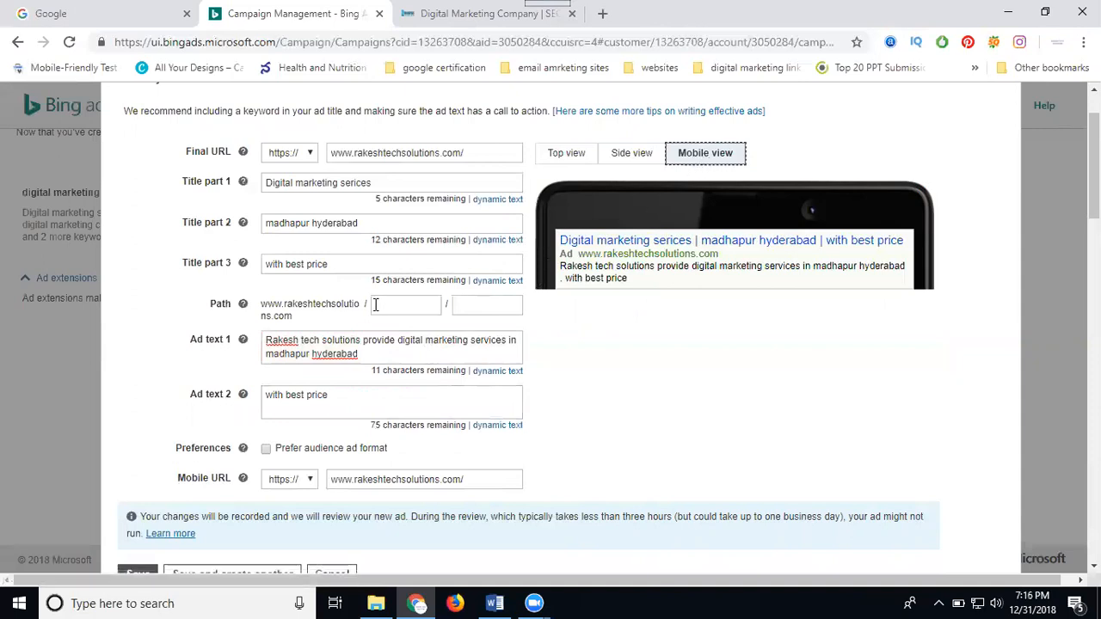
{"action": "scroll", "coordinate": [542, 244], "scroll_direction": "down", "scroll_amount": 3}
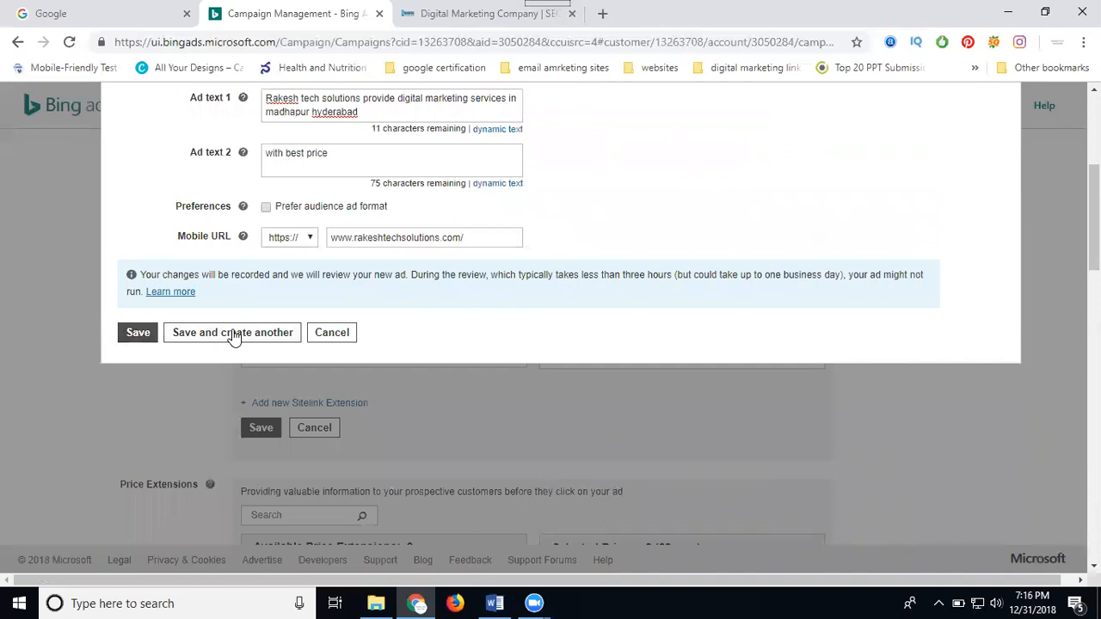
{"action": "left_click", "coordinate": [140, 333]}
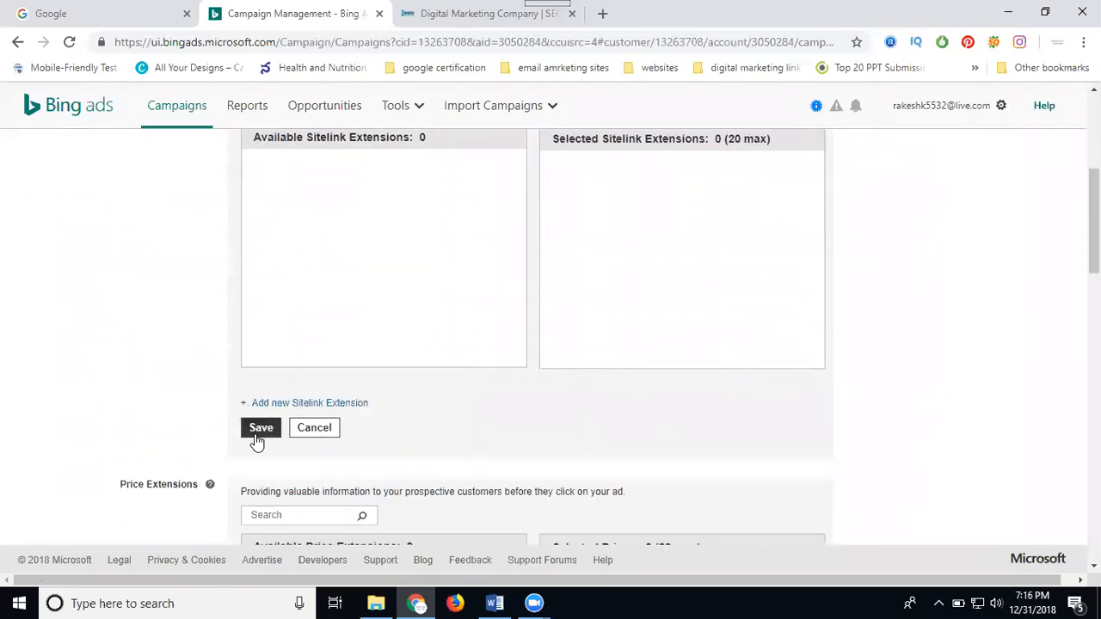
Look at the Trainings page of the company website as a possible sitelink and return to the campaign's sitelink extensions.
{"action": "scroll", "coordinate": [297, 301], "scroll_direction": "up", "scroll_amount": 1}
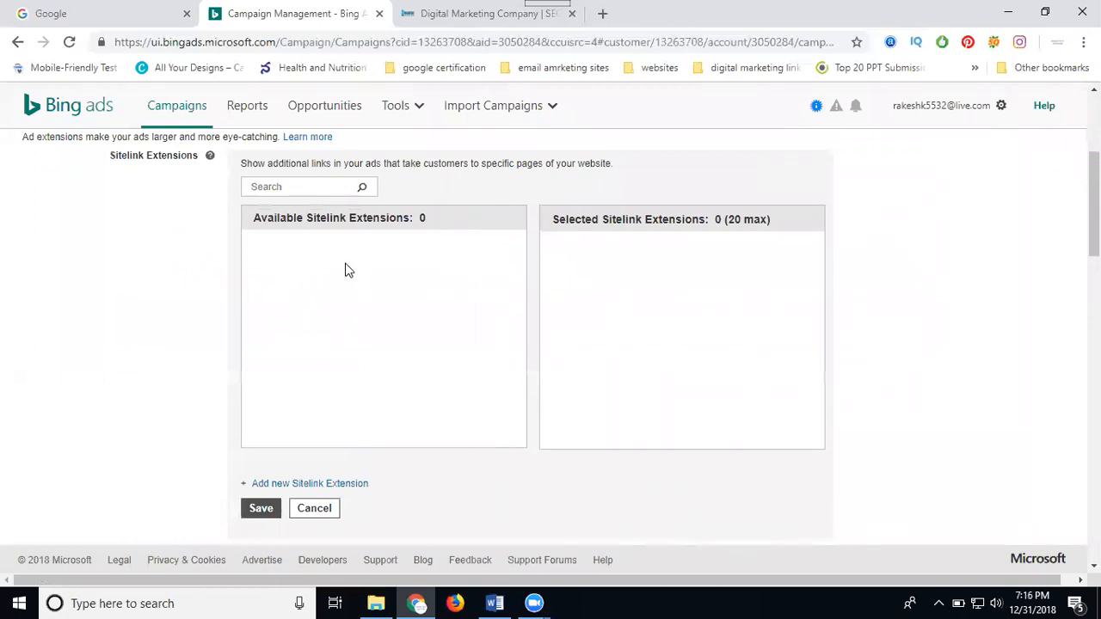
{"action": "left_click", "coordinate": [461, 14]}
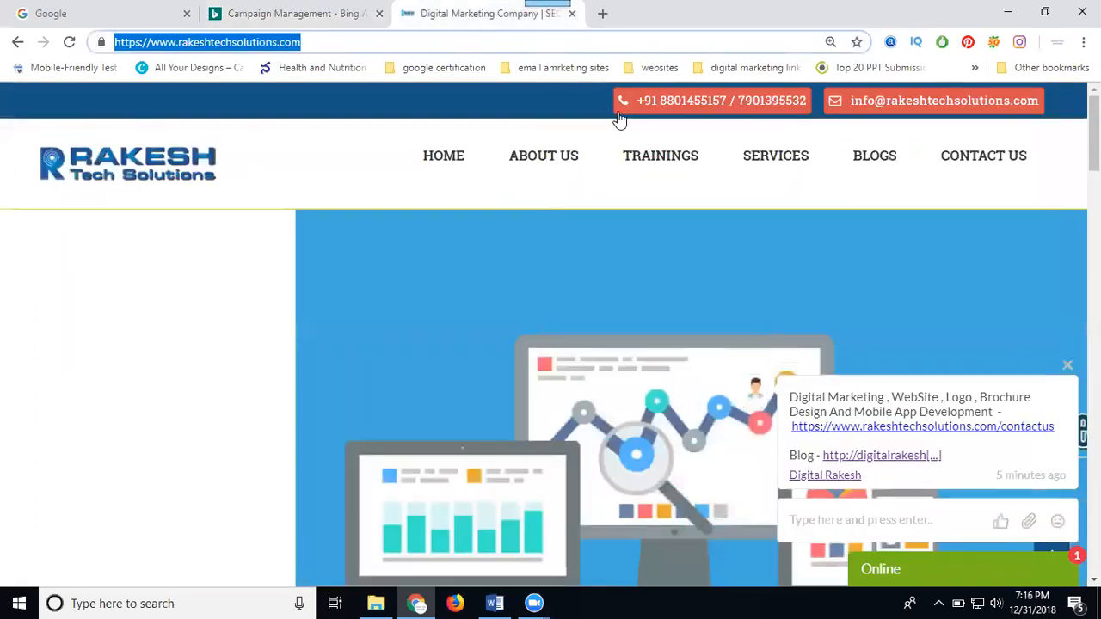
{"action": "left_click", "coordinate": [647, 155]}
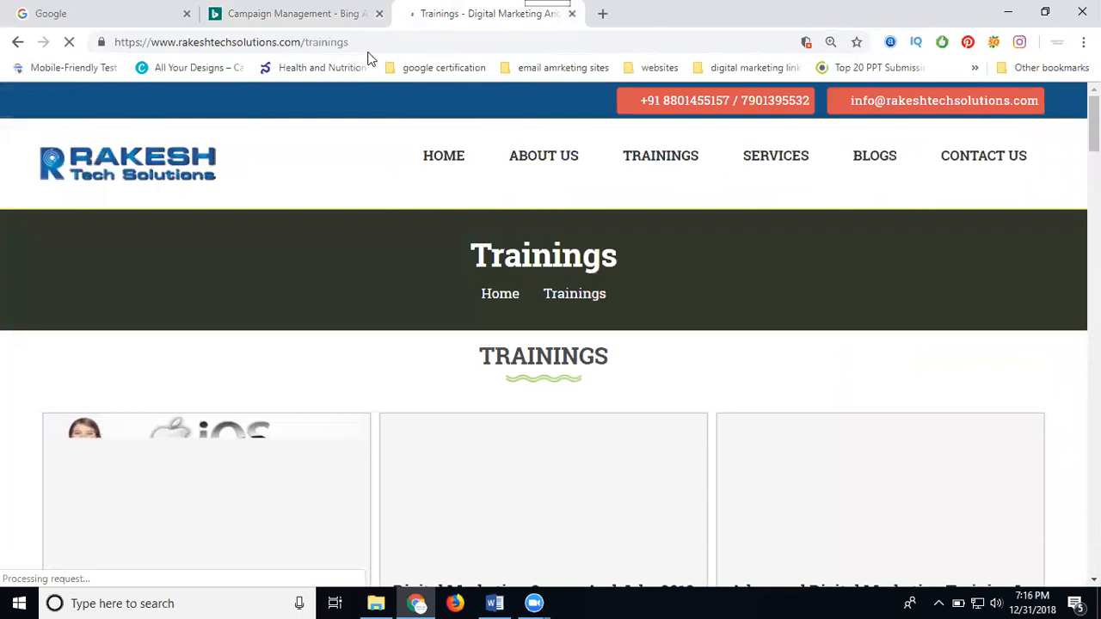
{"action": "left_click", "coordinate": [319, 15]}
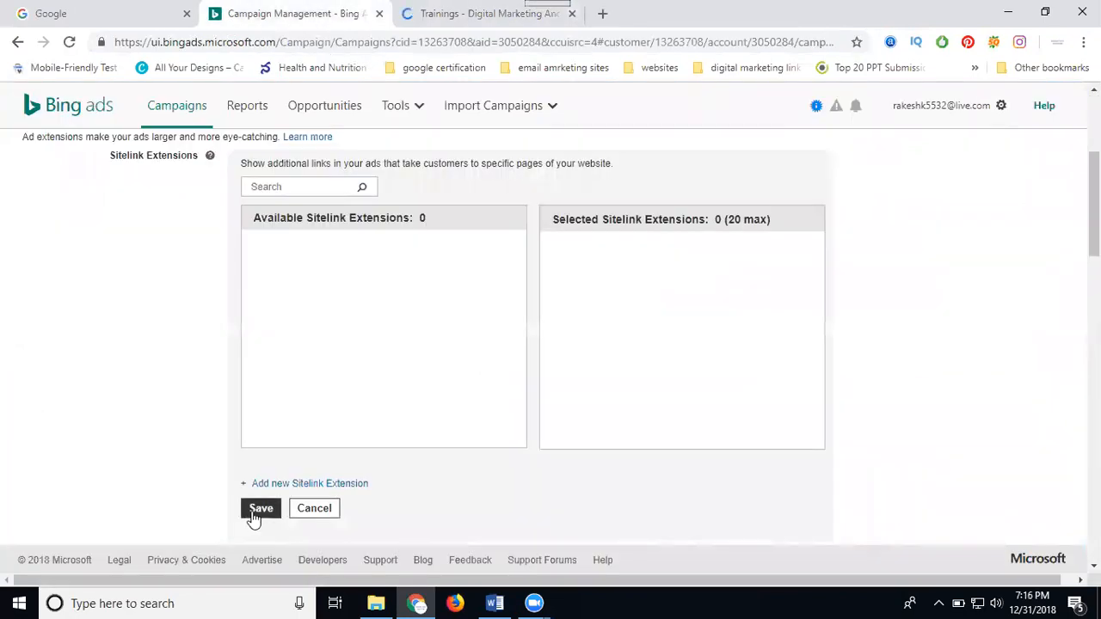
Leave the sitelink, price, callout and other ad extensions empty, and save and continue to the budget and bids stage.
{"action": "scroll", "coordinate": [158, 443], "scroll_direction": "down", "scroll_amount": 5}
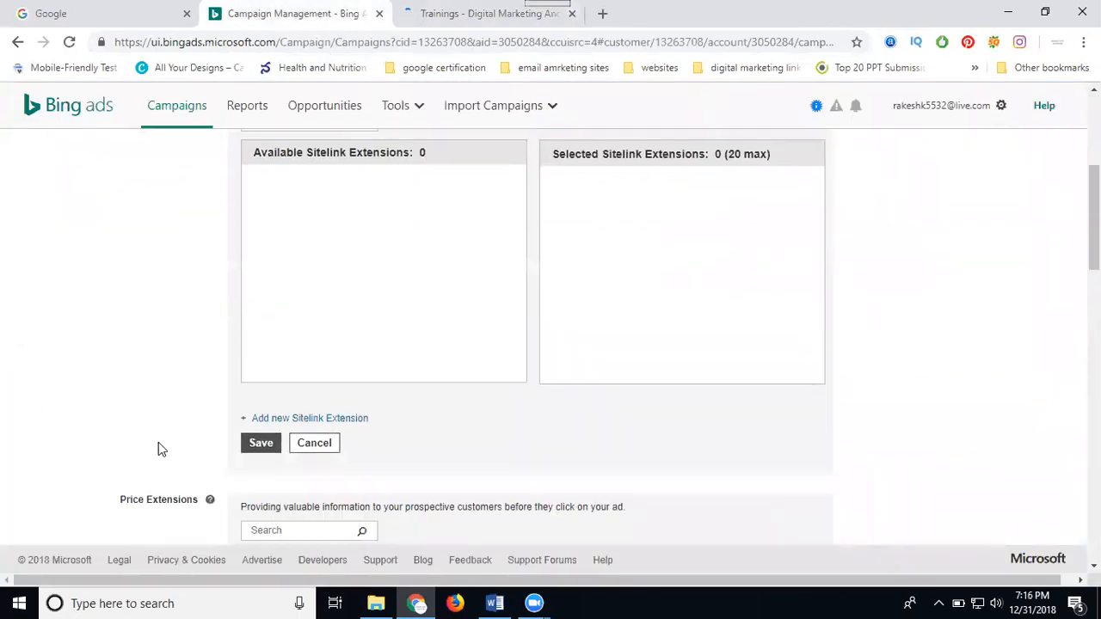
{"action": "scroll", "coordinate": [290, 365], "scroll_direction": "down", "scroll_amount": 6}
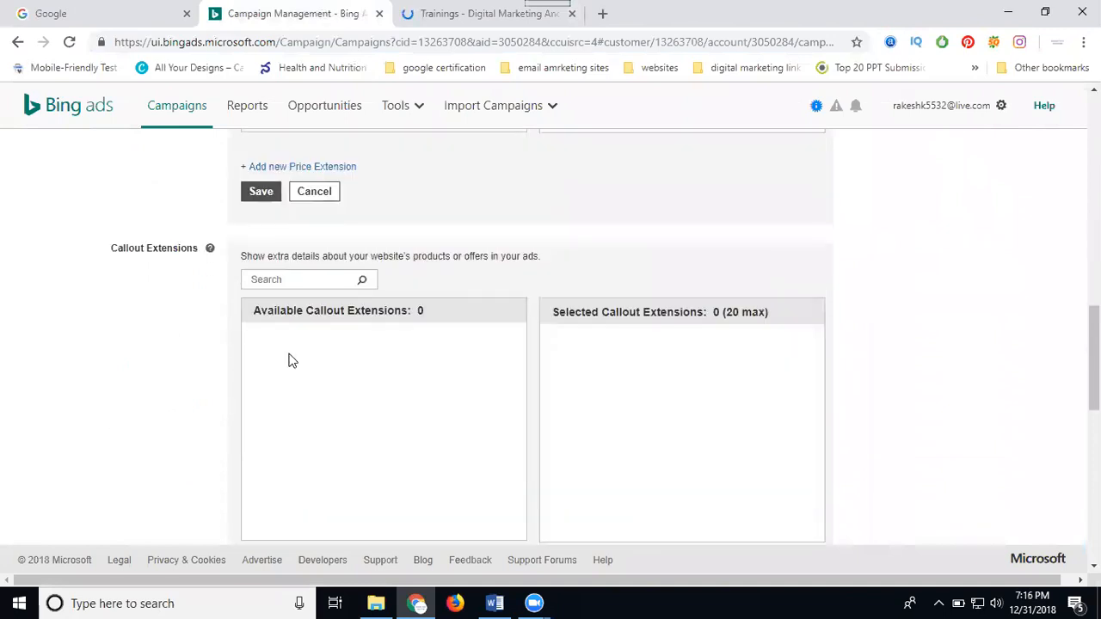
{"action": "scroll", "coordinate": [281, 287], "scroll_direction": "down", "scroll_amount": 5}
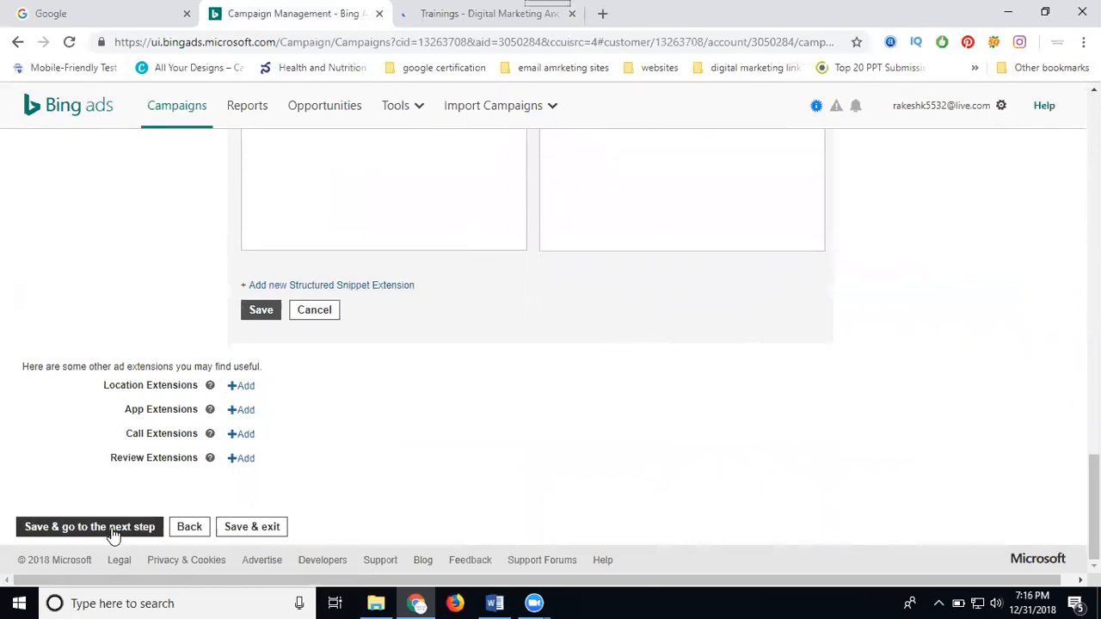
{"action": "left_click", "coordinate": [112, 528]}
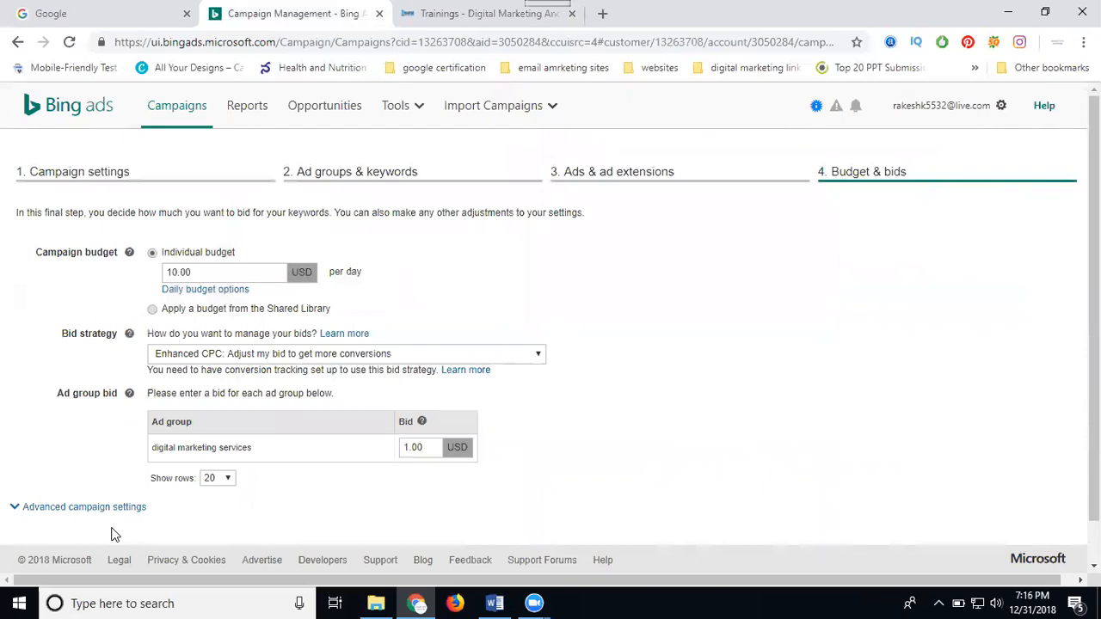
{"action": "scroll", "coordinate": [121, 423], "scroll_direction": "down", "scroll_amount": 1}
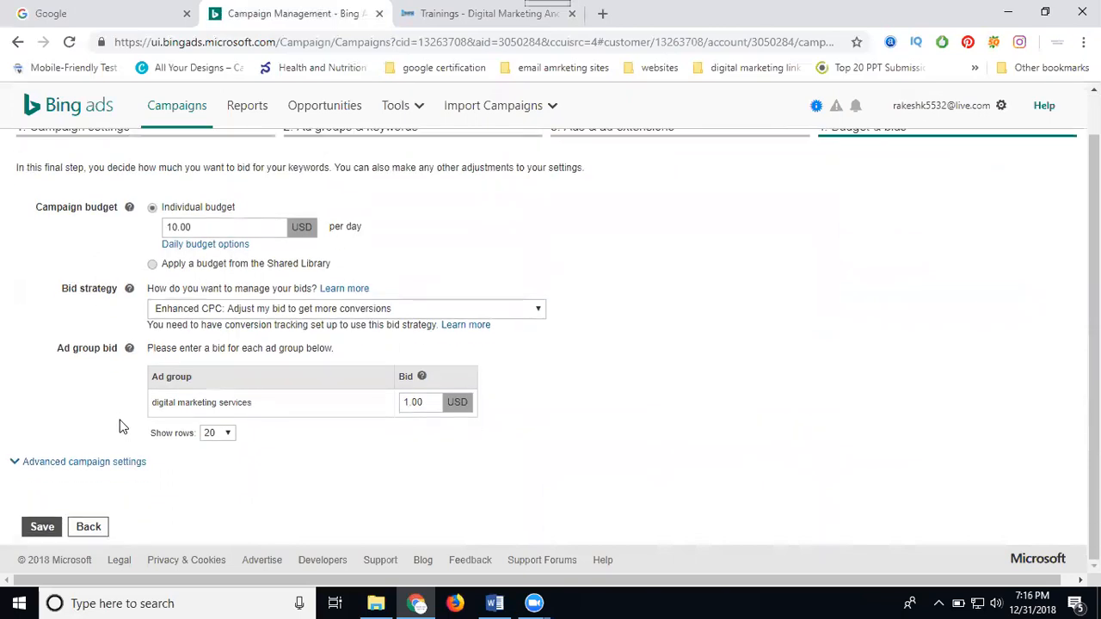
Save the campaign with a 10.00 USD daily budget, Enhanced CPC and a 1.00 USD ad group bid, and open the account hold details.
{"action": "left_click", "coordinate": [43, 526]}
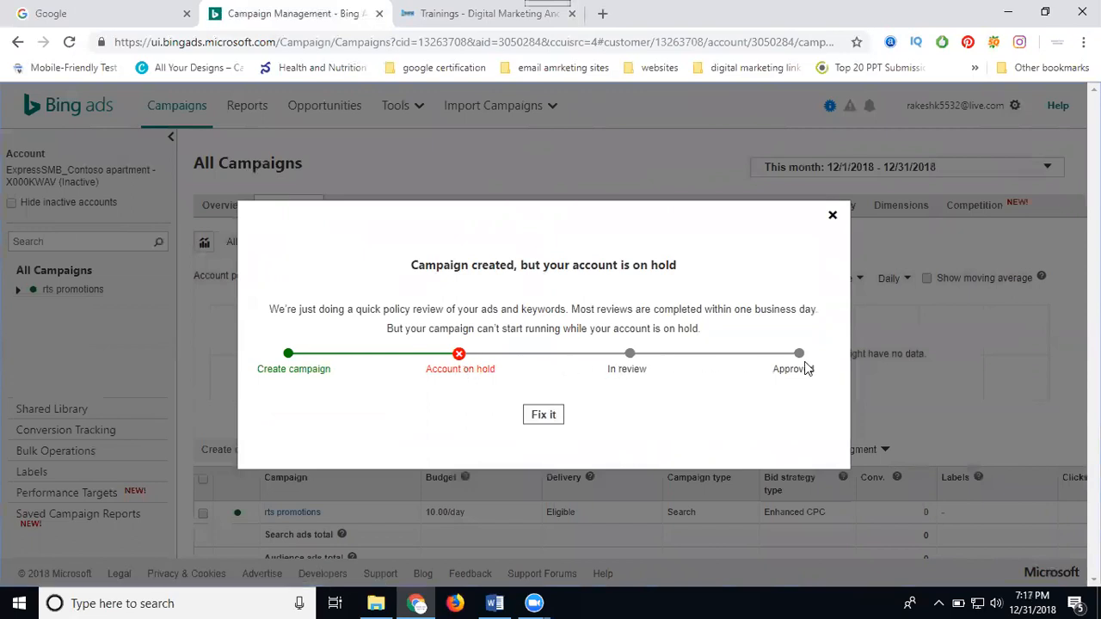
{"action": "left_click", "coordinate": [543, 414]}
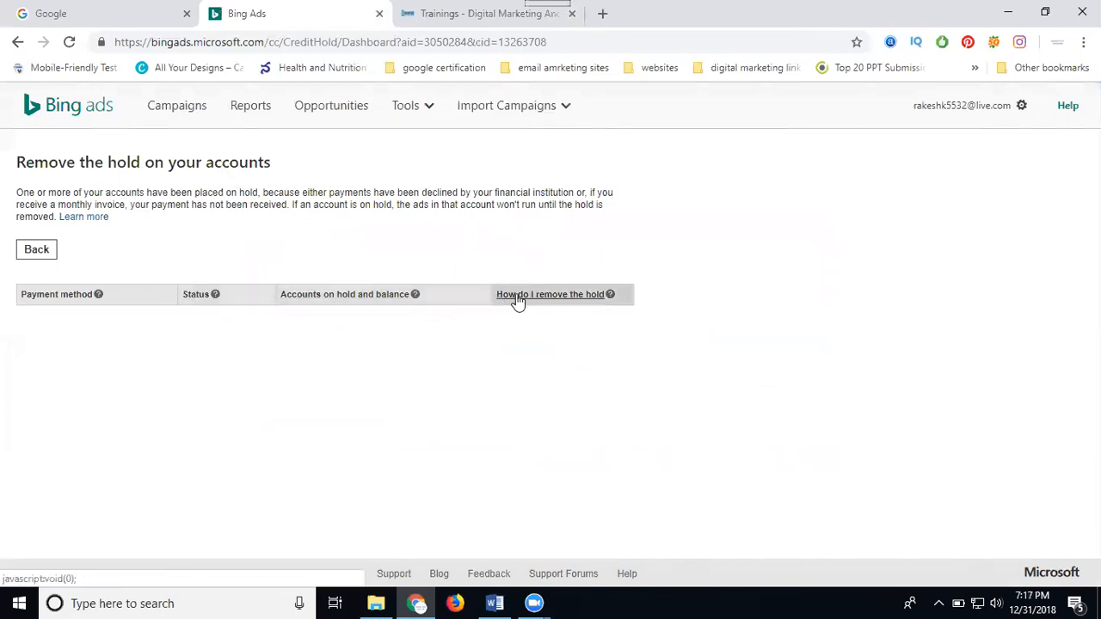
Return to the campaigns list, review the rts promotions campaign, and open the account options containing Accounts & Billing.
{"action": "left_click", "coordinate": [188, 112]}
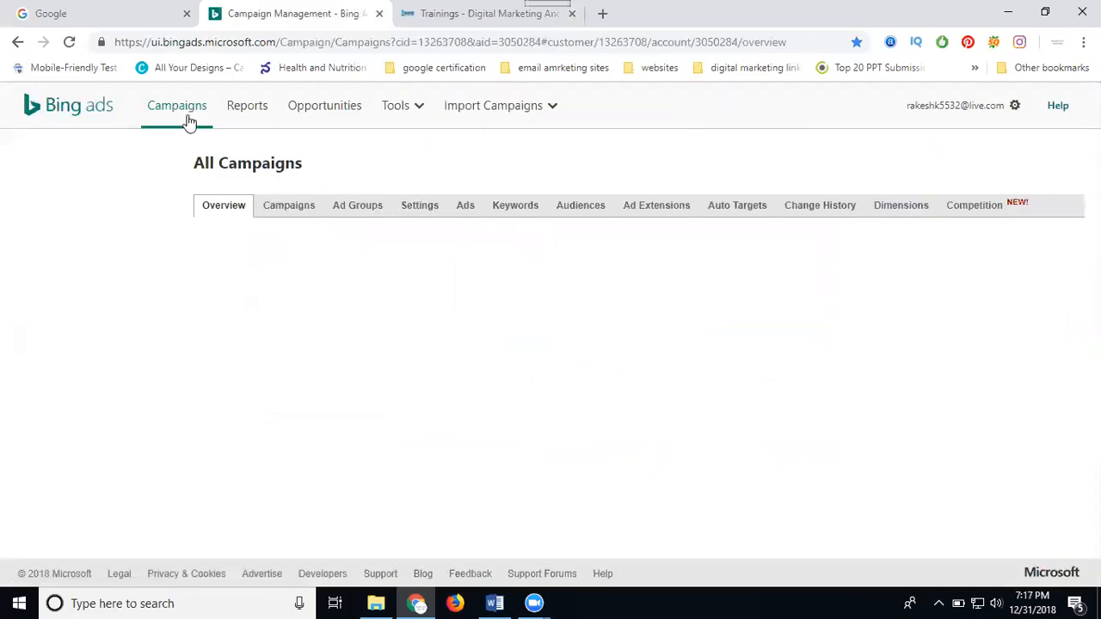
{"action": "left_click", "coordinate": [284, 208]}
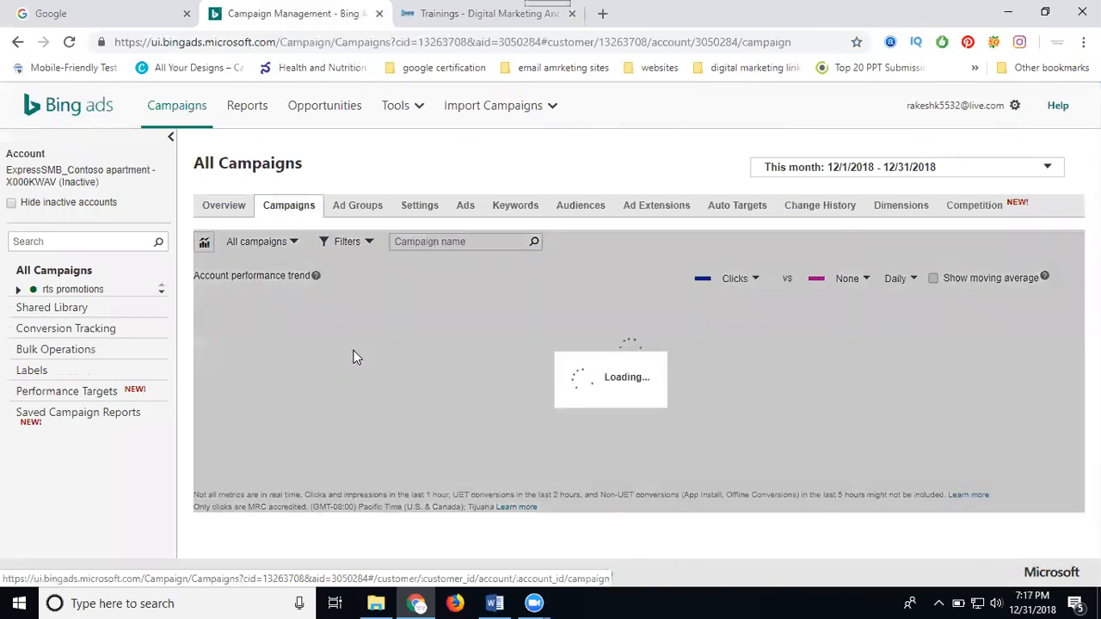
{"action": "scroll", "coordinate": [302, 450], "scroll_direction": "down", "scroll_amount": 2}
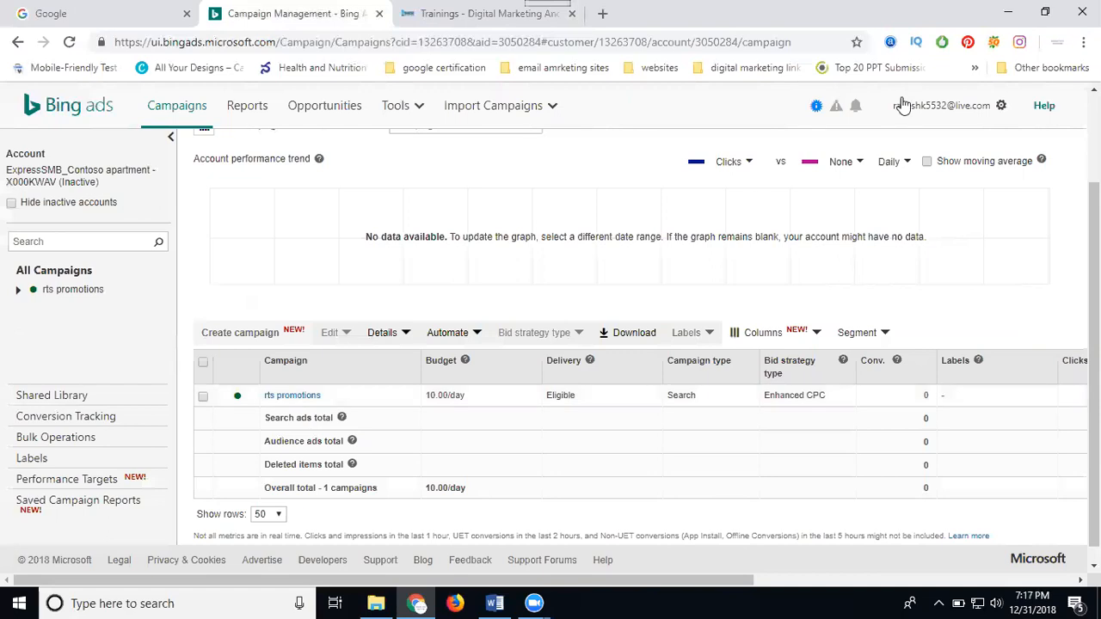
{"action": "left_click", "coordinate": [1009, 116]}
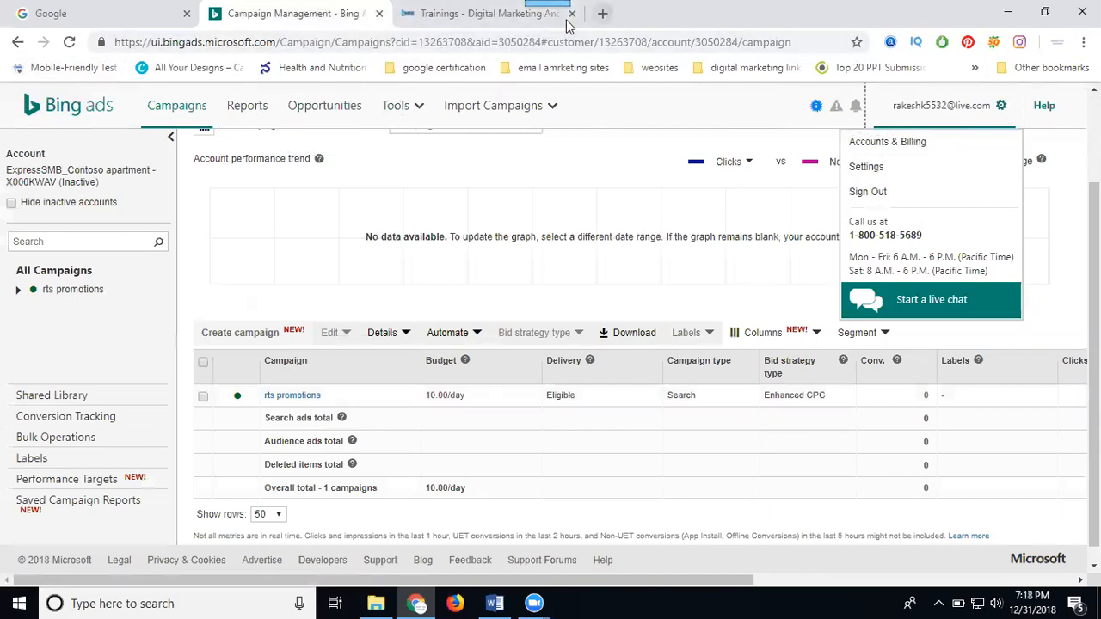
Open Bing in a new browser tab, search for "digital marketing training", and allow the site to know the location.
{"action": "key", "text": "ctrl+t"}
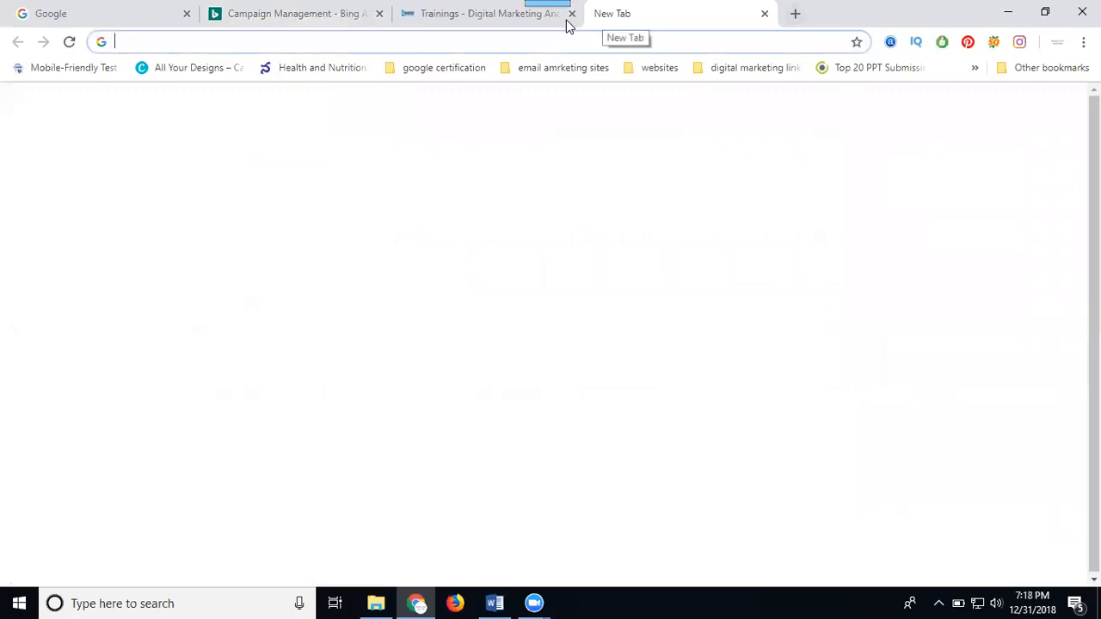
{"action": "type", "text": "bing"}
{"action": "key", "text": "Return"}
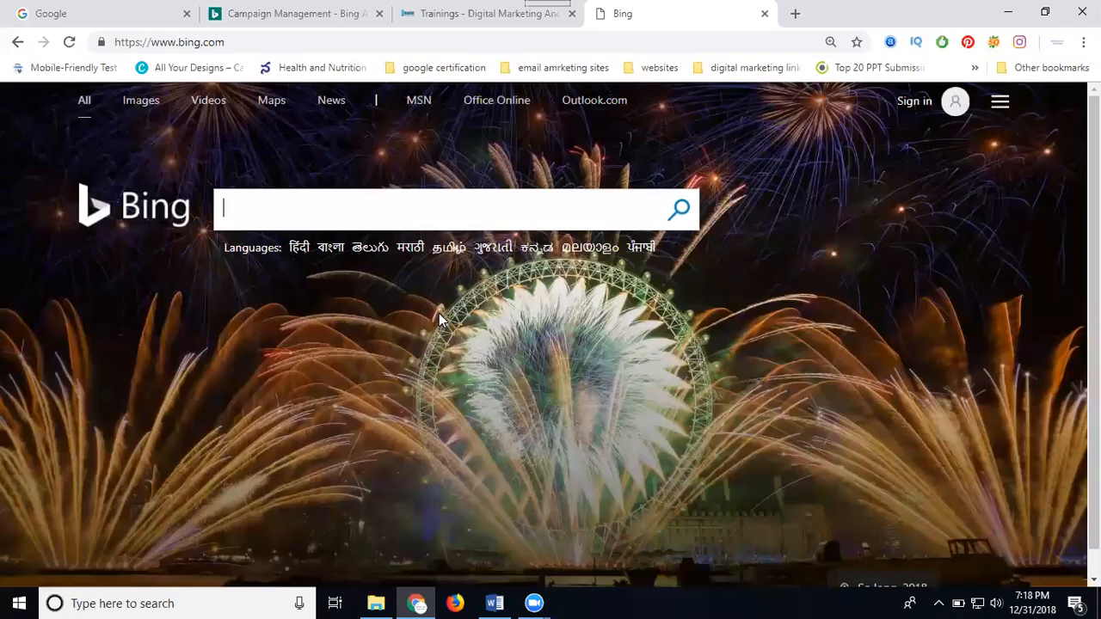
{"action": "type", "text": "d"}
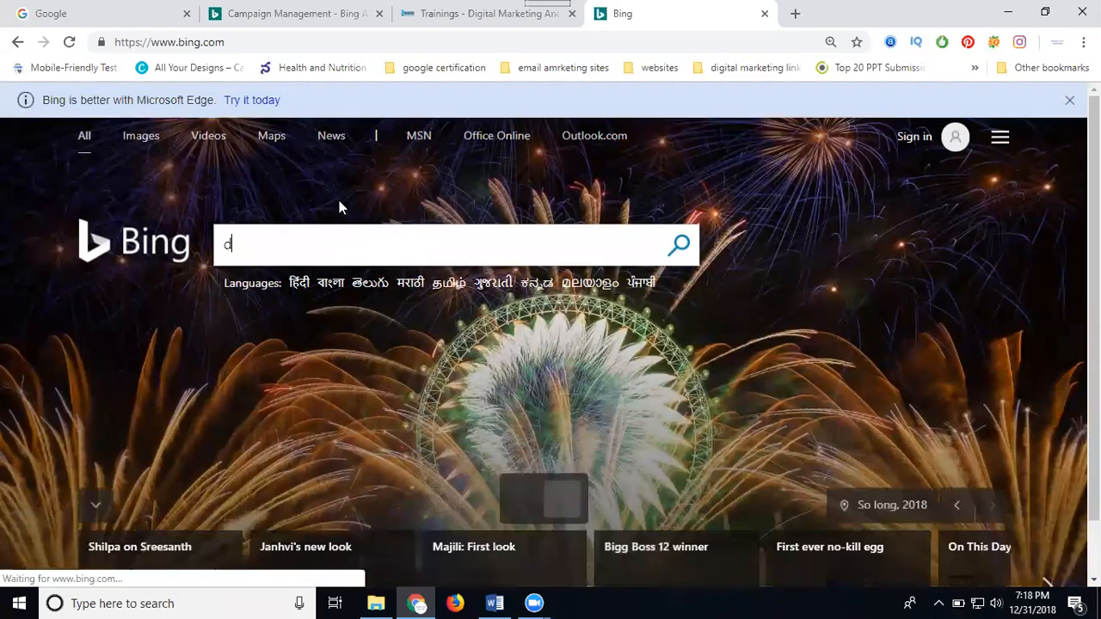
{"action": "type", "text": "igital ma"}
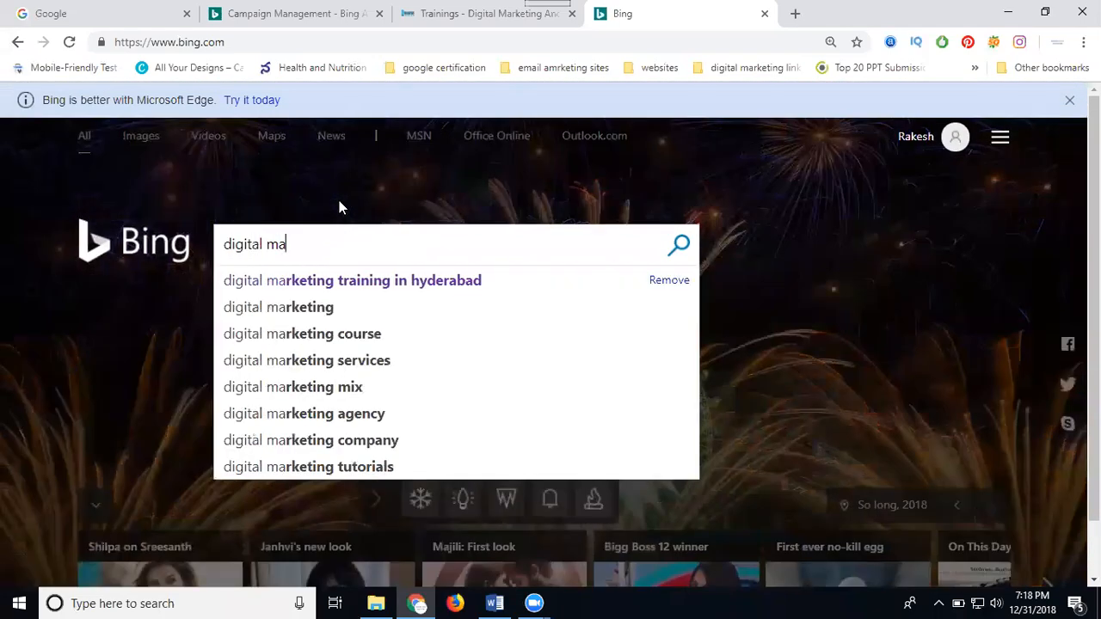
{"action": "type", "text": "rketing"}
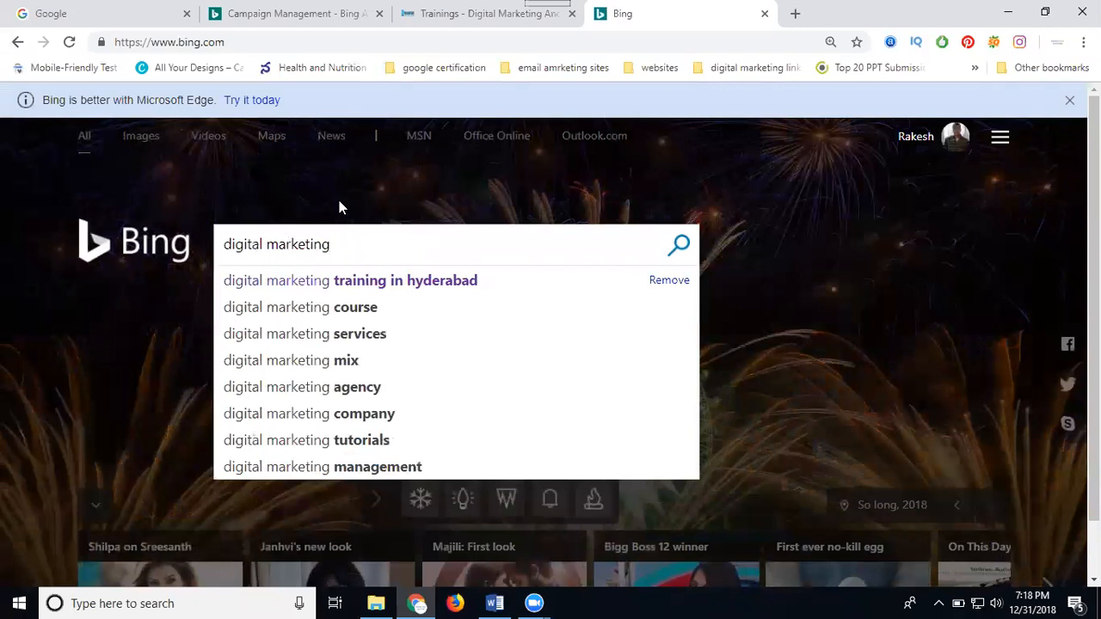
{"action": "type", "text": " training"}
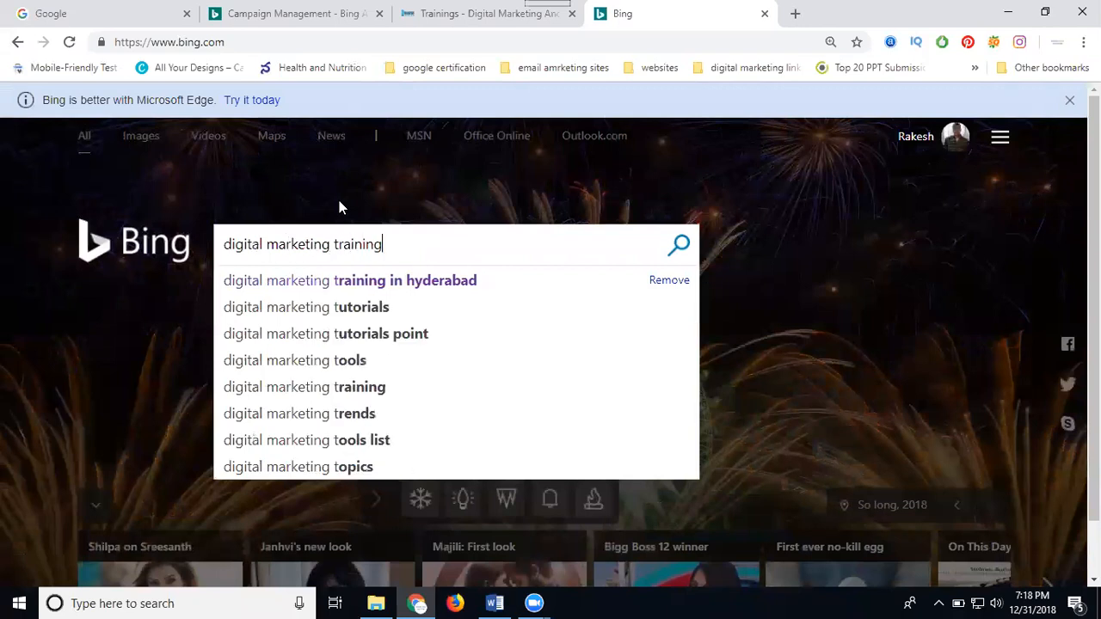
{"action": "key", "text": "Return"}
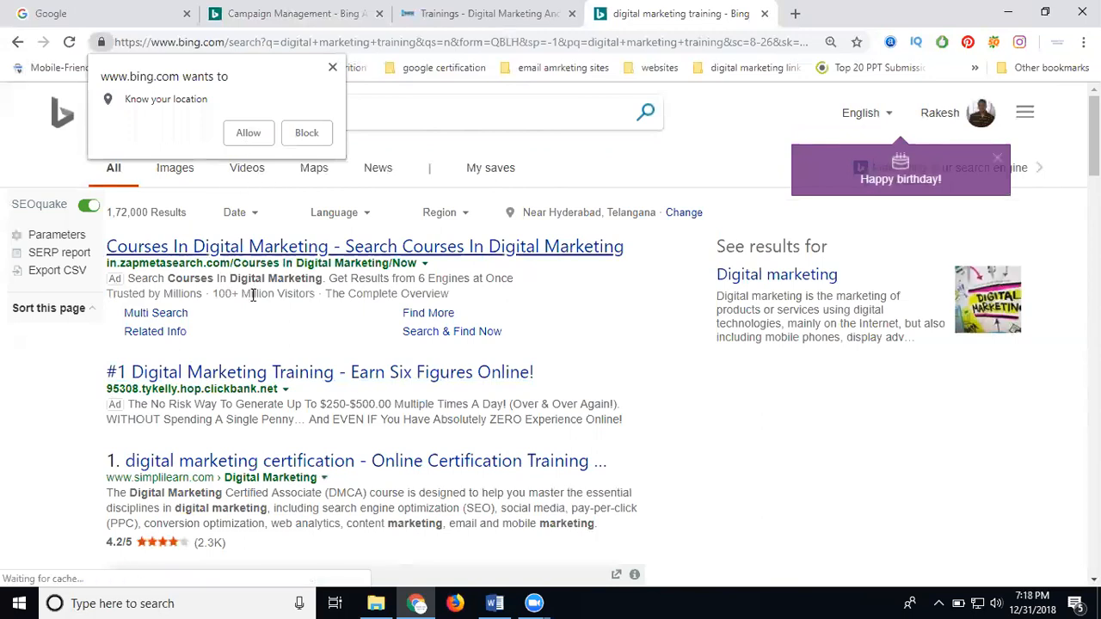
{"action": "left_click", "coordinate": [248, 133]}
Examine where the paid ads appear among the organic listings and map results on the Bing results page.
{"action": "scroll", "coordinate": [249, 140], "scroll_direction": "down", "scroll_amount": 7}
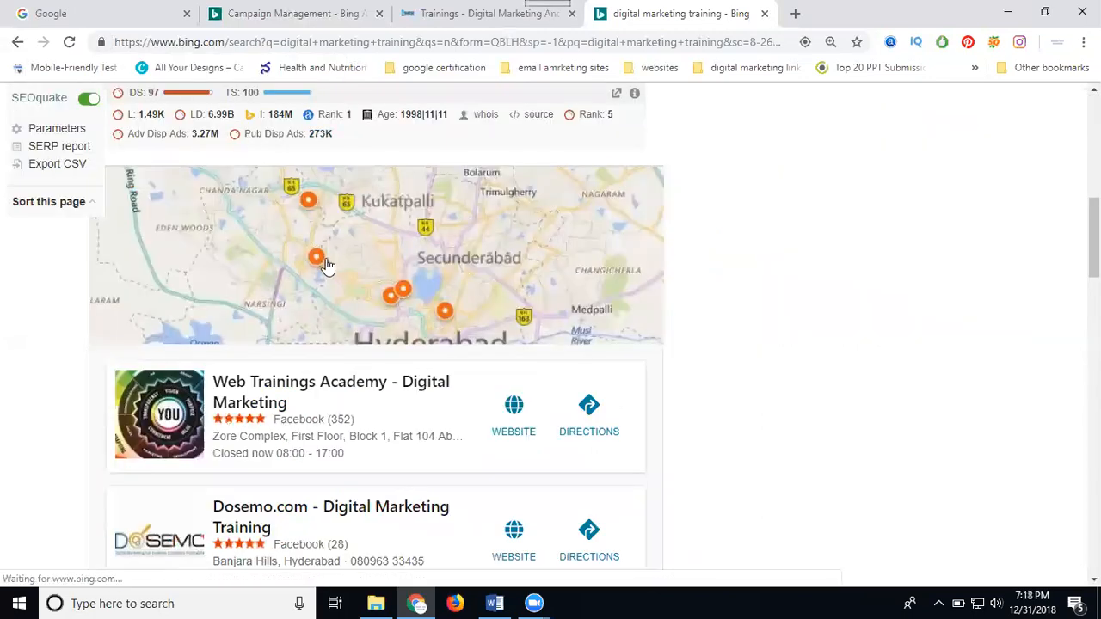
{"action": "scroll", "coordinate": [327, 263], "scroll_direction": "up", "scroll_amount": 4}
{"action": "scroll", "coordinate": [327, 265], "scroll_direction": "up", "scroll_amount": 3}
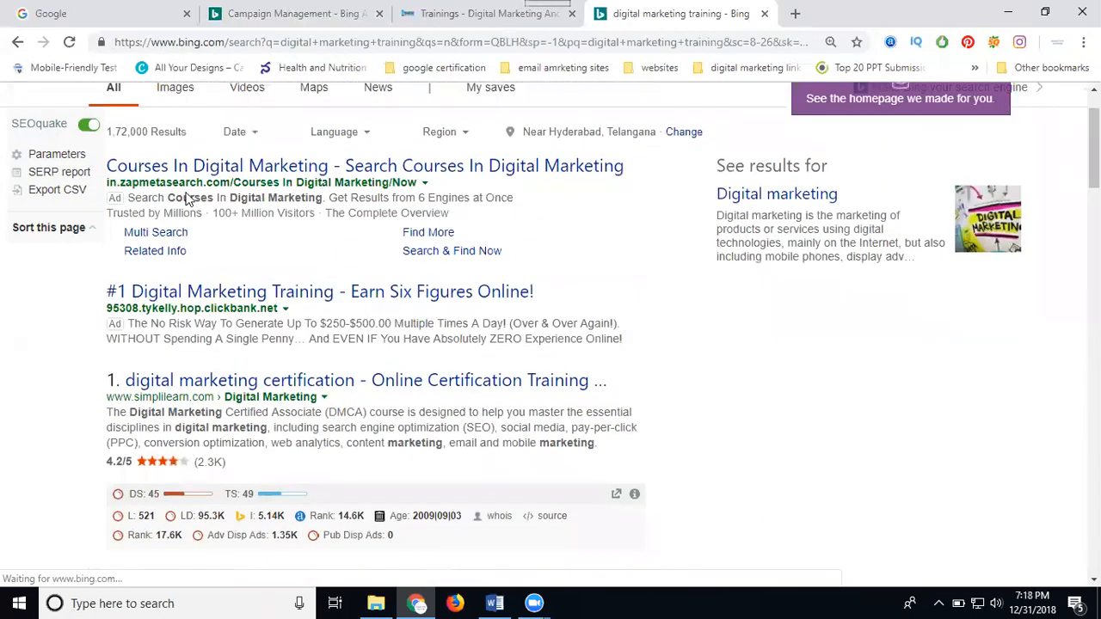
{"action": "scroll", "coordinate": [260, 240], "scroll_direction": "down", "scroll_amount": 2}
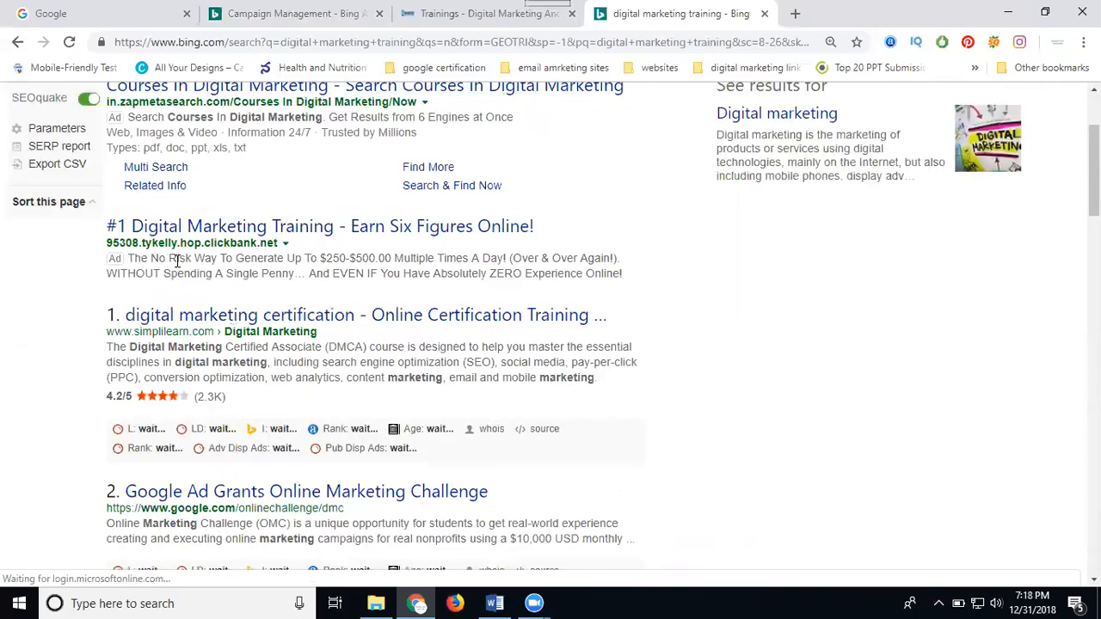
{"action": "scroll", "coordinate": [177, 267], "scroll_direction": "down", "scroll_amount": 9}
{"action": "scroll", "coordinate": [177, 269], "scroll_direction": "down", "scroll_amount": 9}
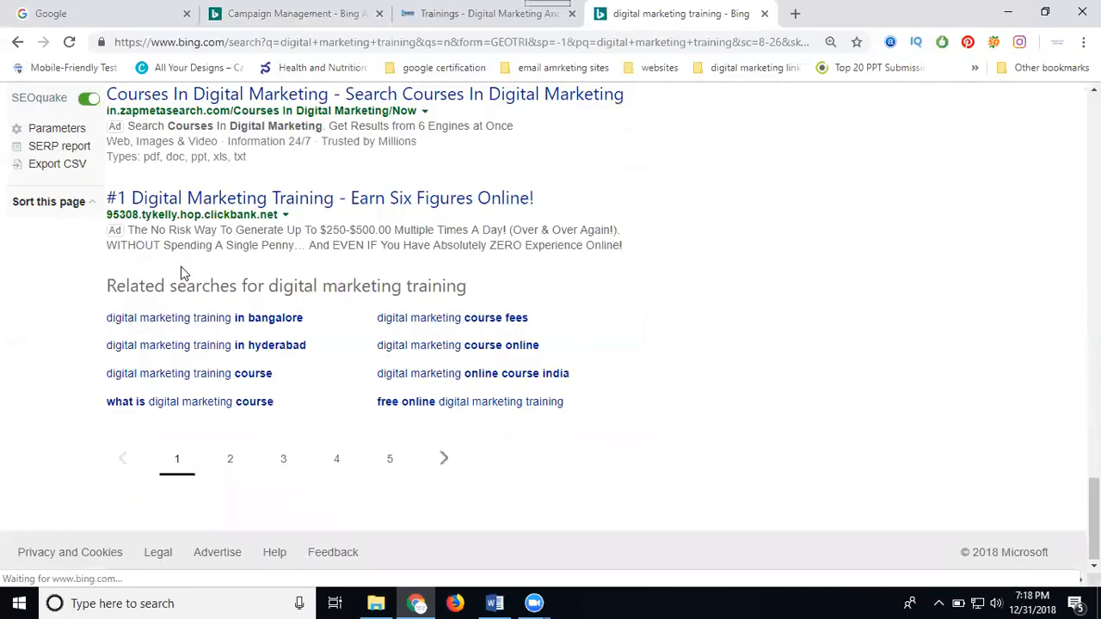
{"action": "scroll", "coordinate": [146, 361], "scroll_direction": "up", "scroll_amount": 2}
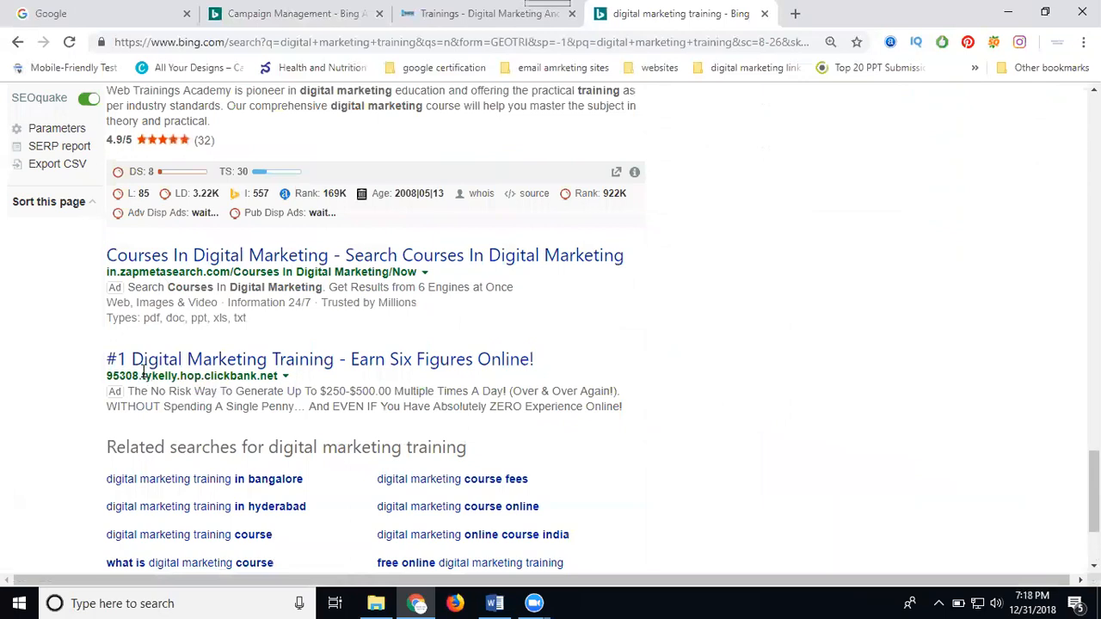
{"action": "scroll", "coordinate": [155, 379], "scroll_direction": "up", "scroll_amount": 1}
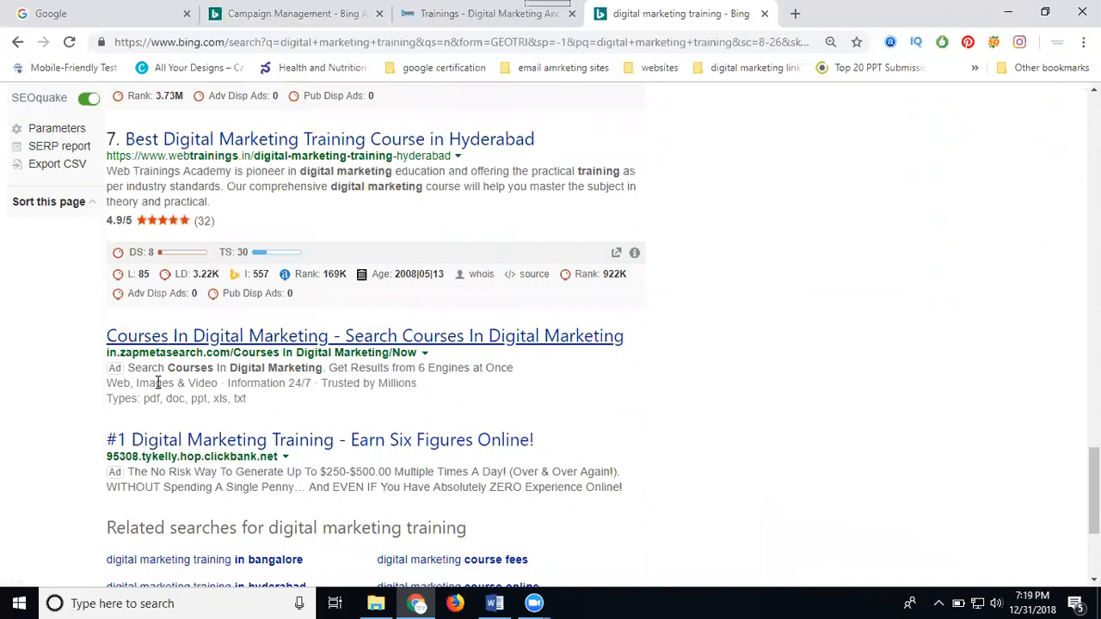
{"action": "scroll", "coordinate": [158, 382], "scroll_direction": "up", "scroll_amount": 3}
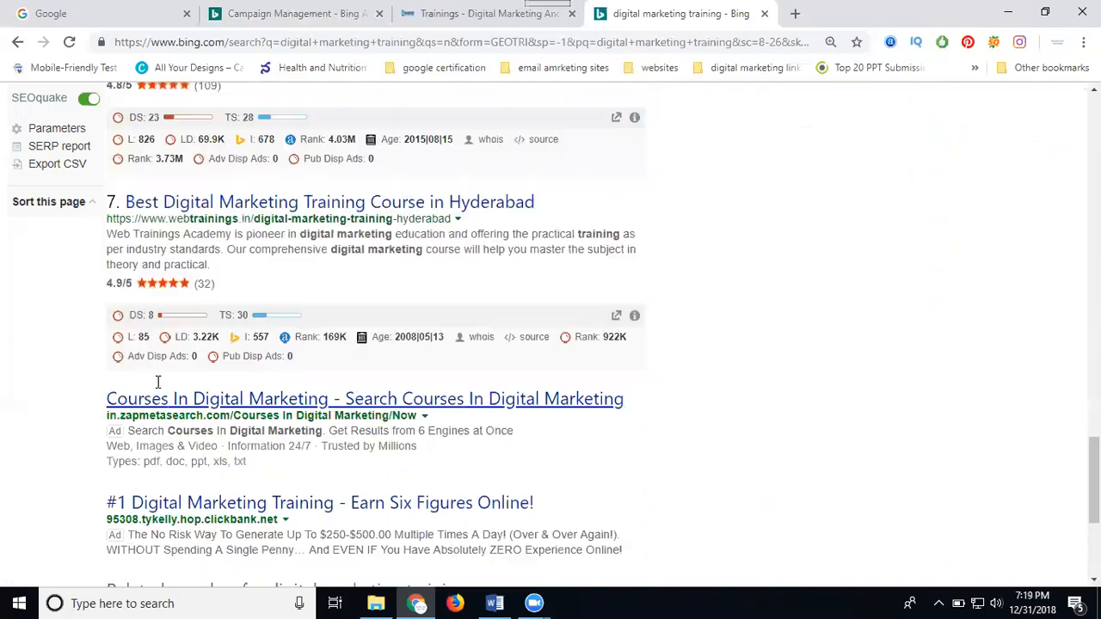